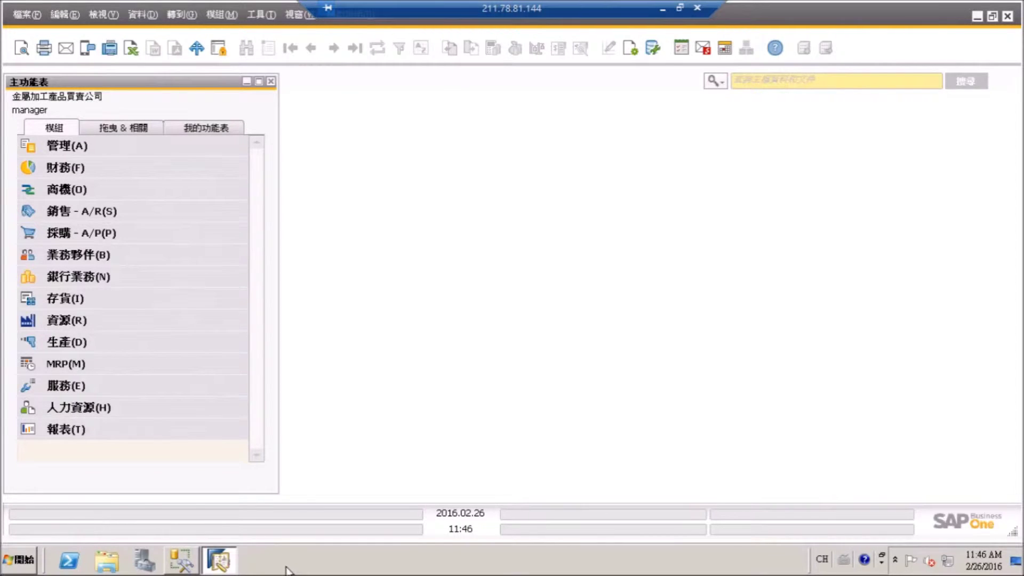
Step: Start a new production order (生產訂單) of type 特殊 for product Phone006
left_click(133, 347)
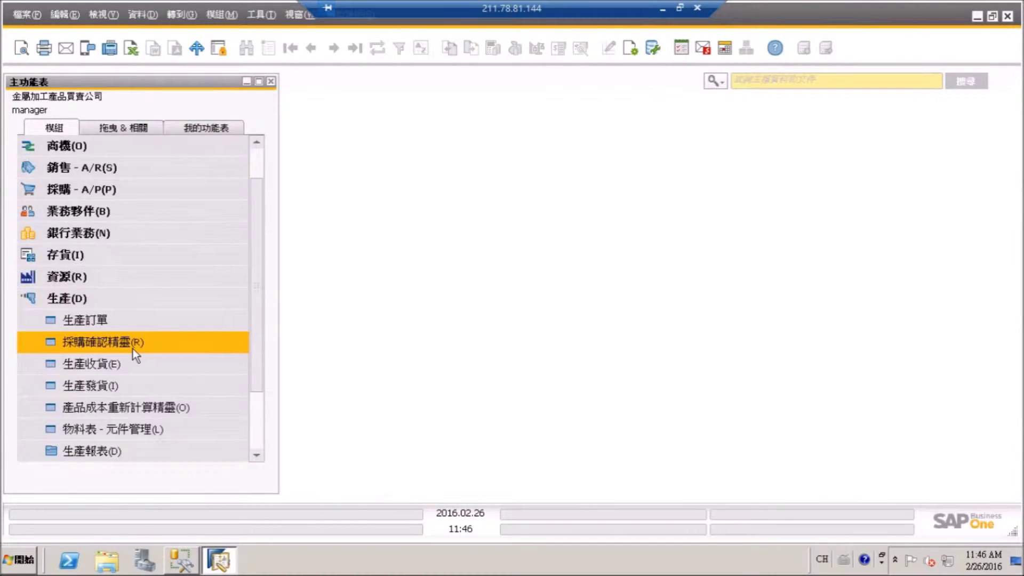
left_click(130, 320)
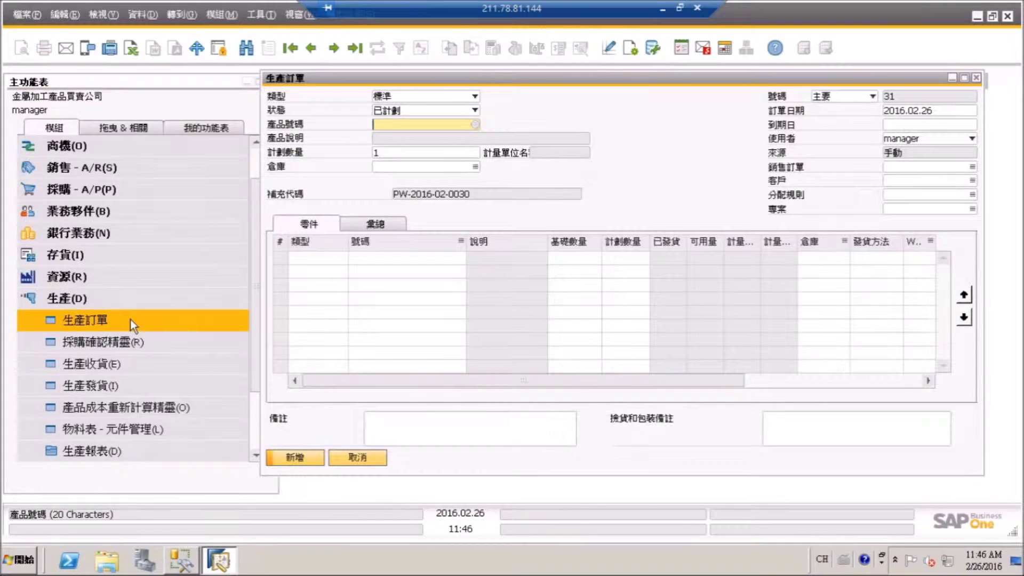
left_click(436, 98)
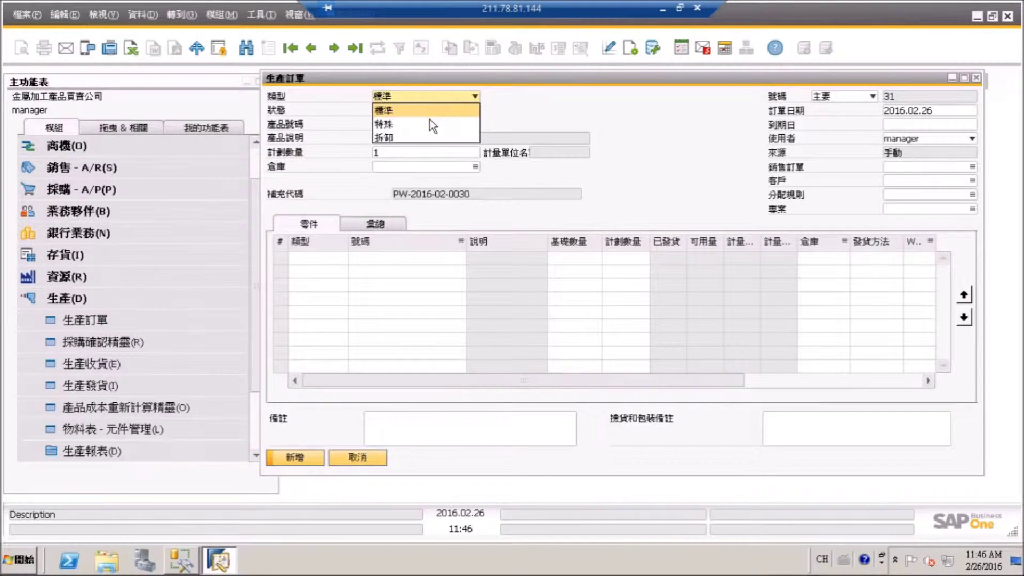
left_click(430, 123)
left_click(475, 125)
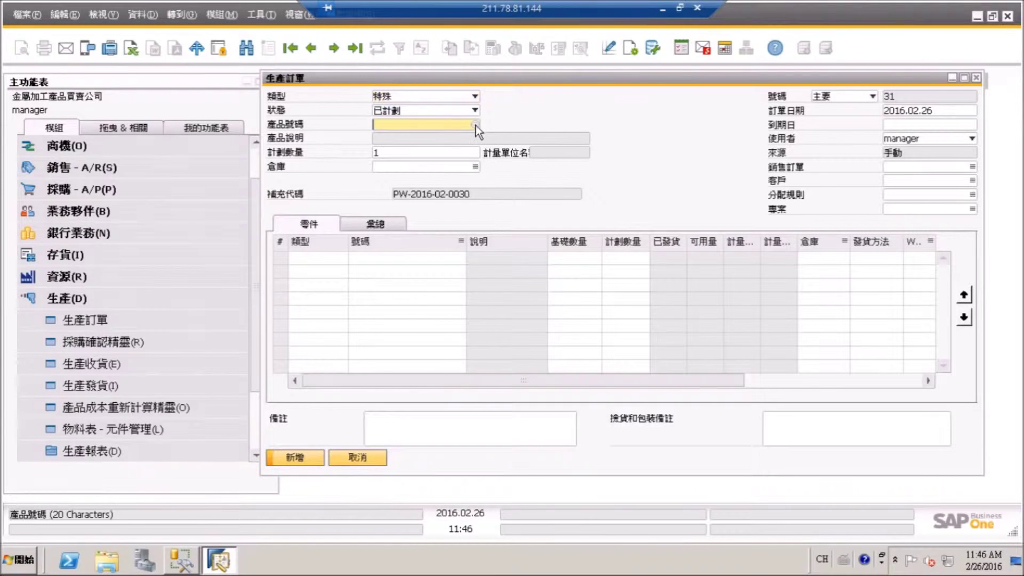
left_click_drag(750, 335, 749, 463)
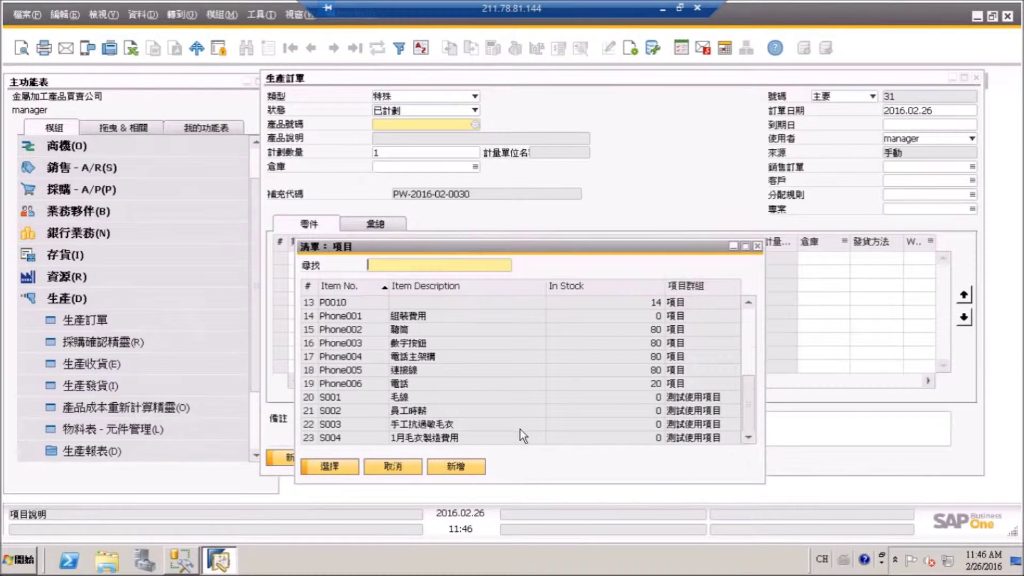
double_click(427, 382)
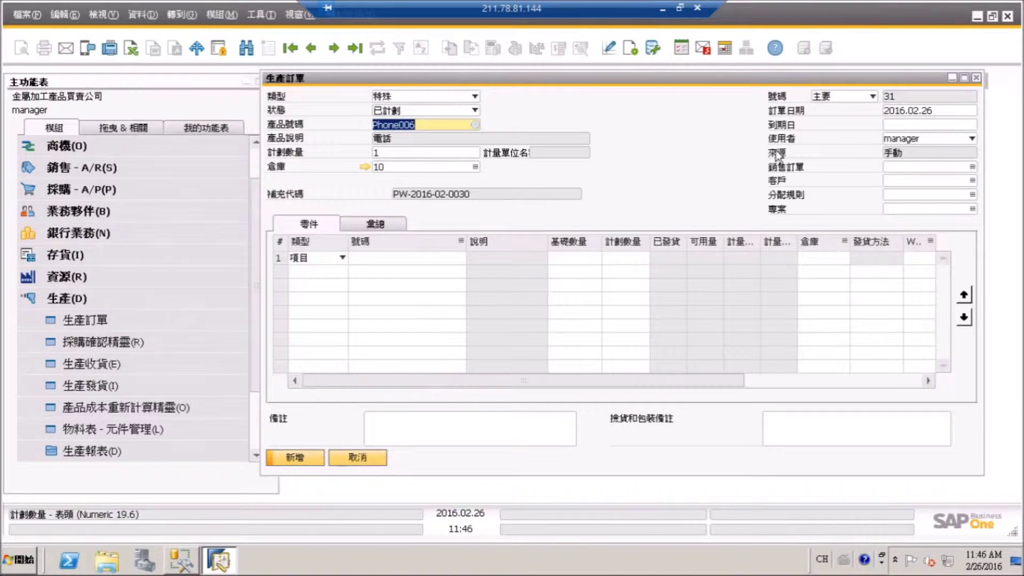
Step: Set the production order's due date (到期日) to 2016.02.26
left_click(975, 126)
left_click(972, 125)
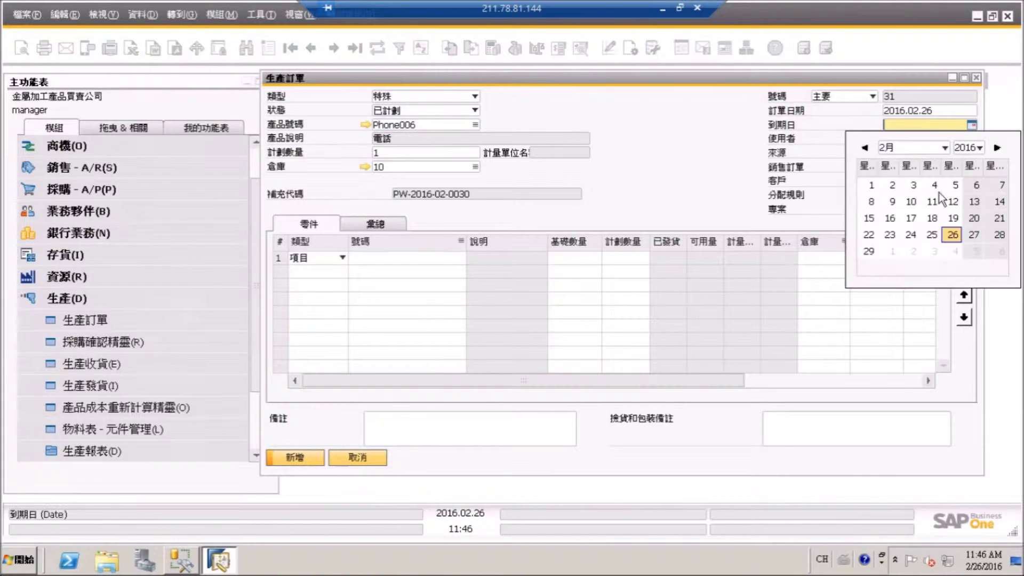
left_click(944, 235)
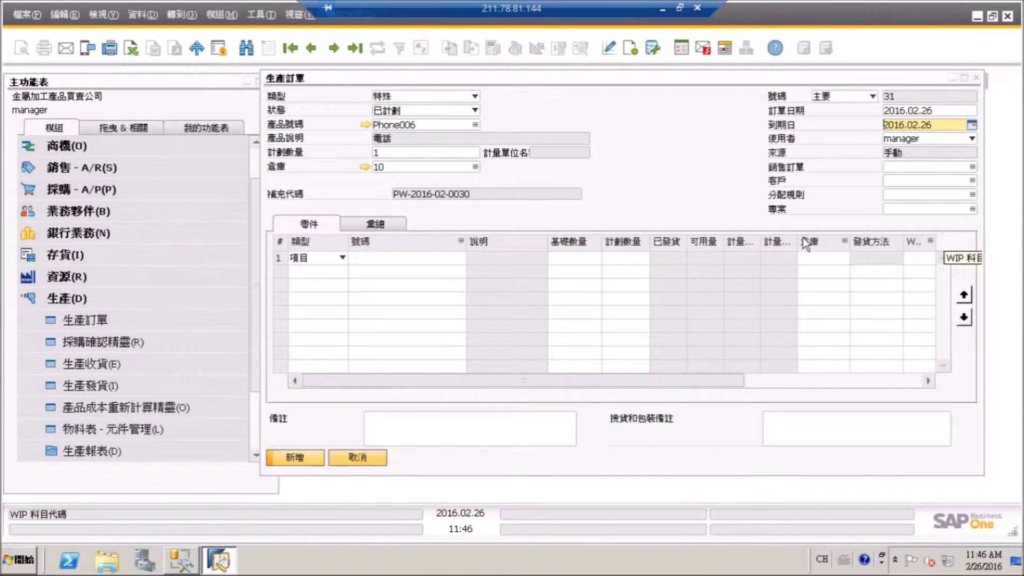
Step: Add items Phone001 through Phone005 together as component lines of the production order
left_click(460, 258)
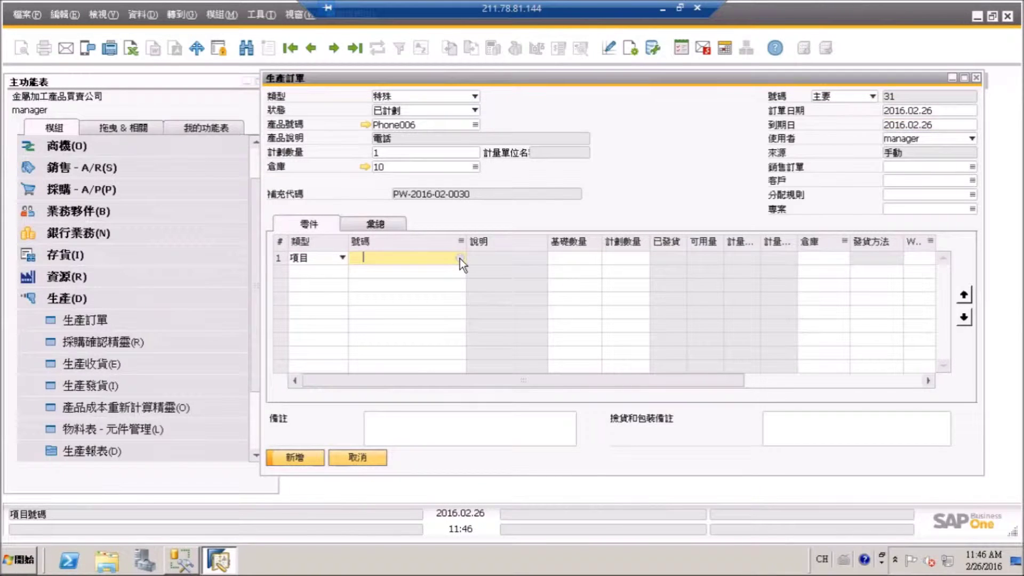
left_click(460, 258)
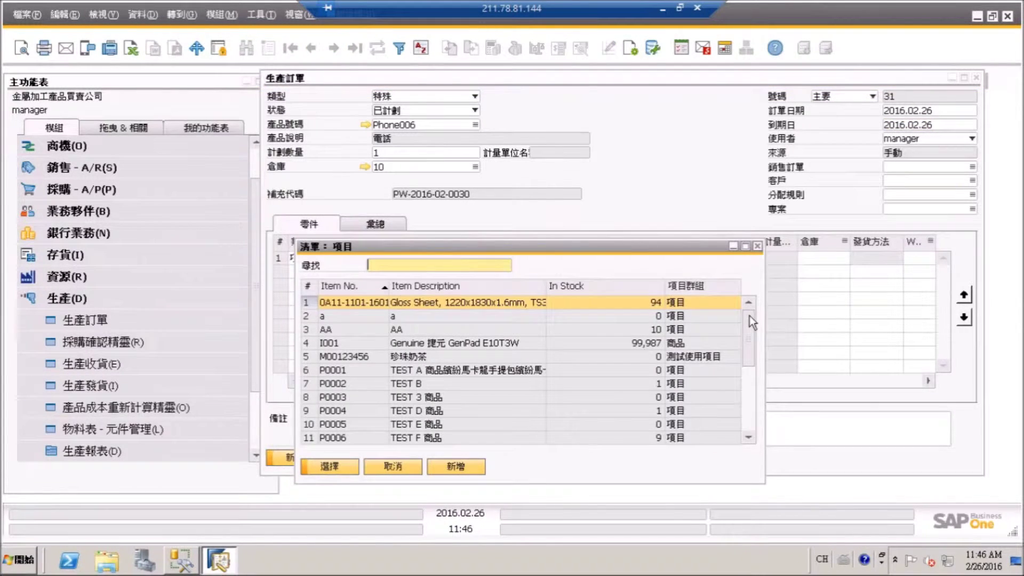
left_click_drag(750, 316, 773, 500)
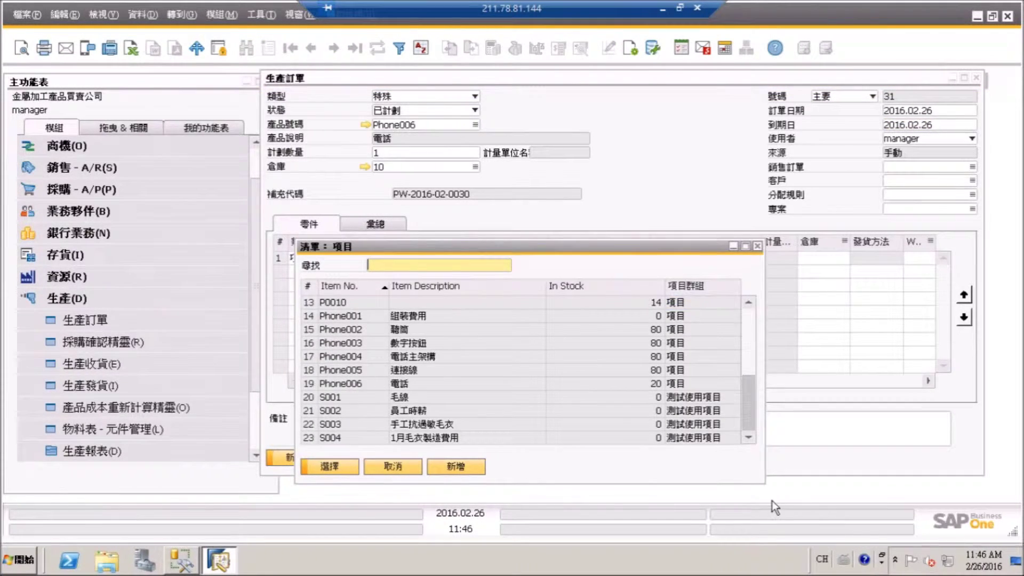
left_click(426, 316)
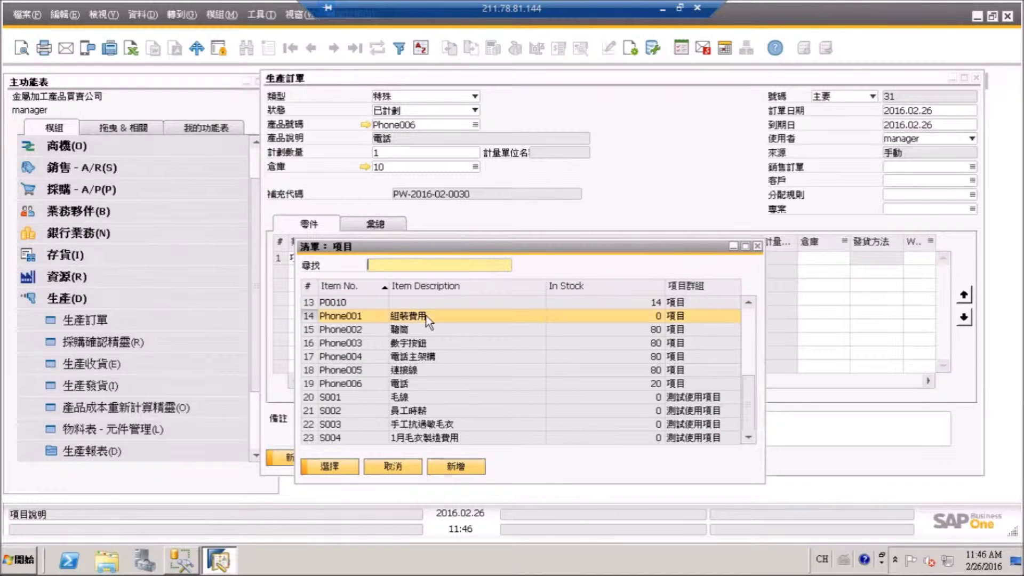
left_click(421, 370, "shift")
left_click(357, 465)
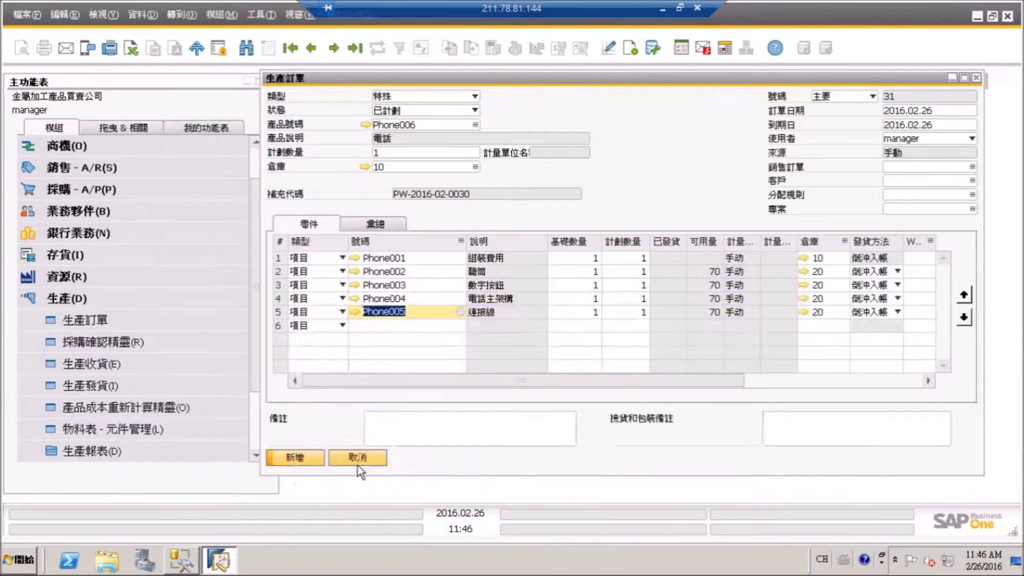
Step: Check the item master data of Phone001 and set its planned quantity in the order to 100
left_click(355, 257)
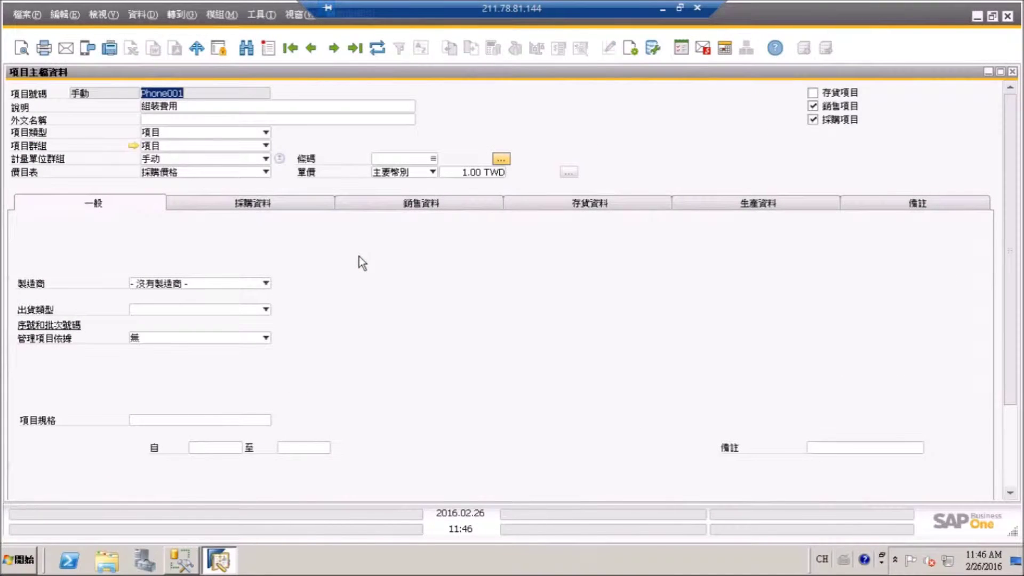
left_click(635, 209)
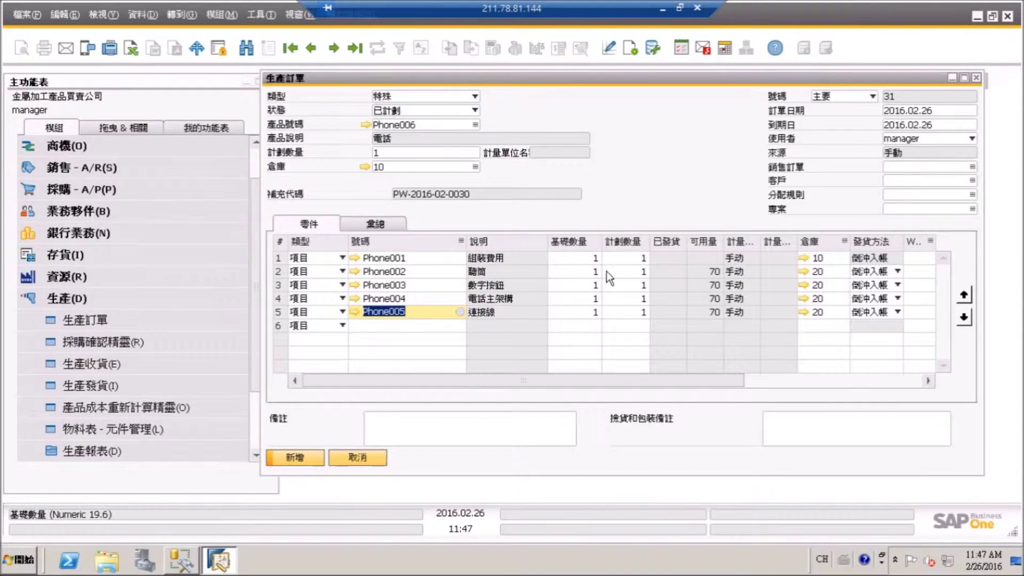
left_click(615, 261)
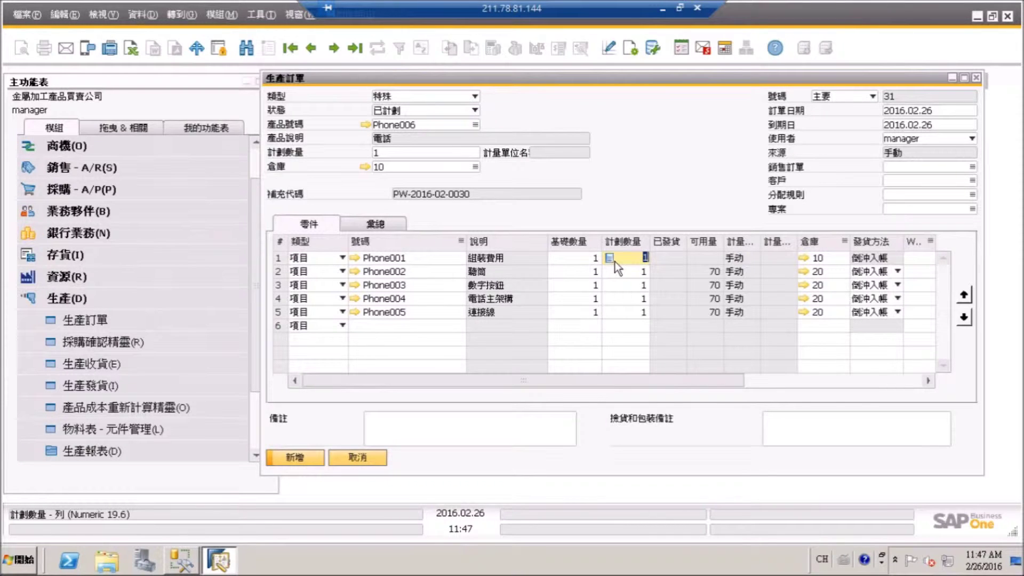
type("100")
key("Tab")
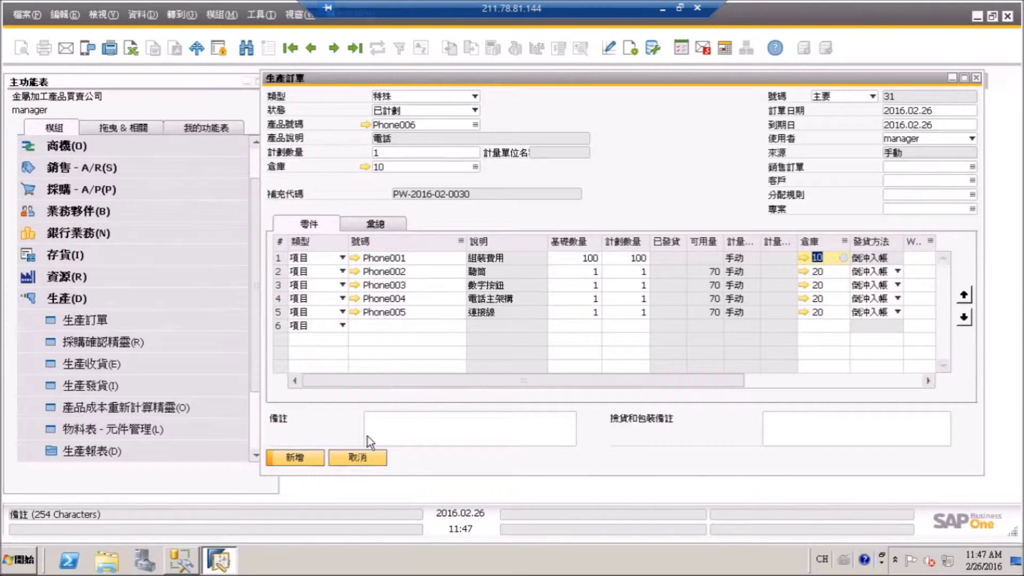
Step: Add the production order, reopen it as the last record and update its status to 已核發
left_click(309, 453)
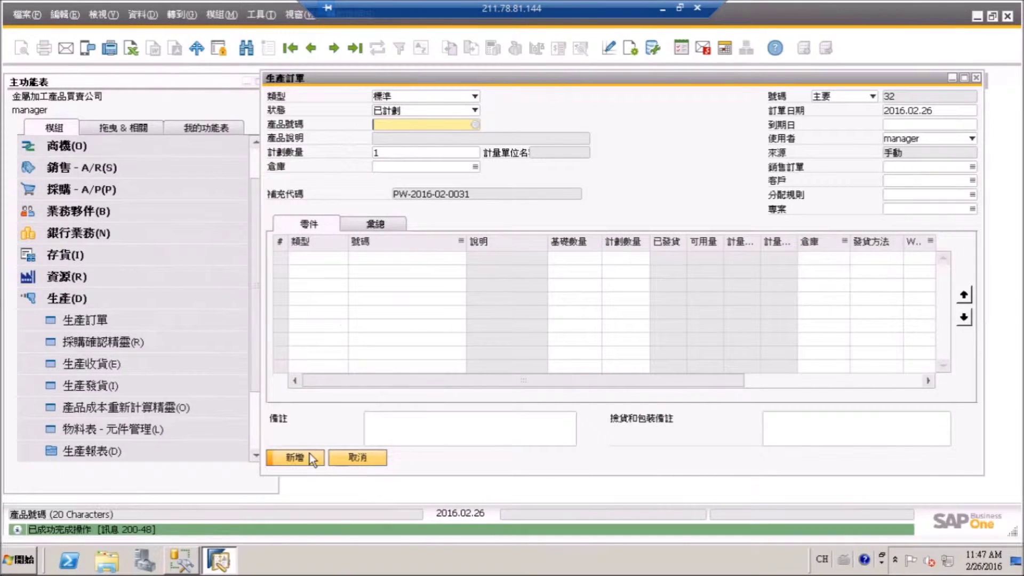
left_click(354, 49)
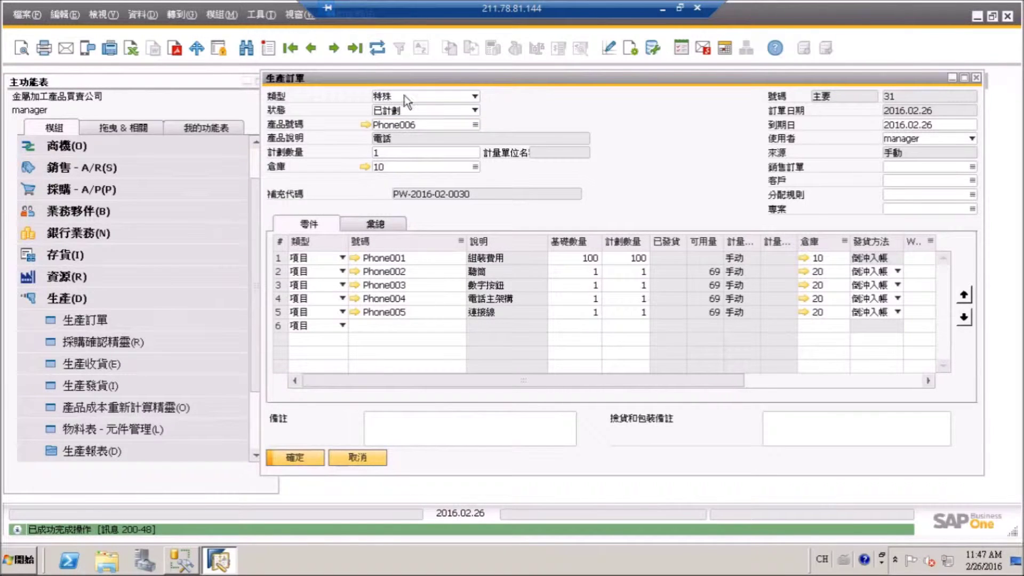
left_click(452, 110)
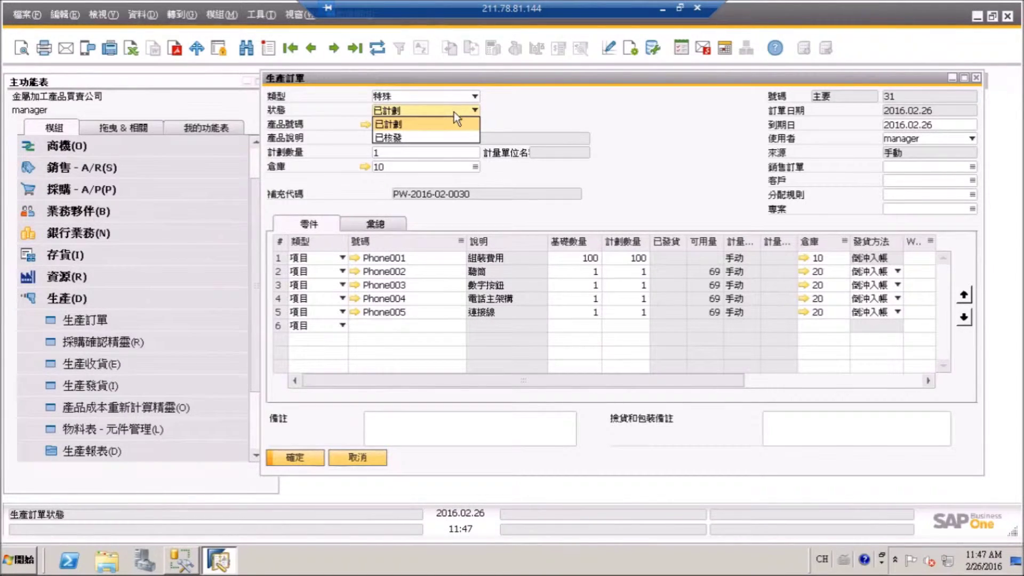
left_click(444, 136)
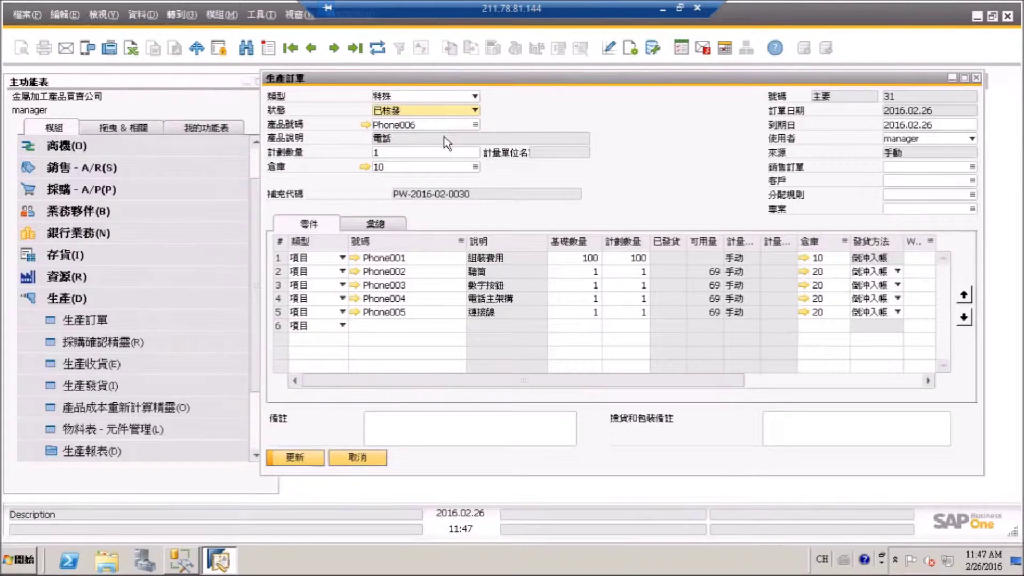
left_click(294, 459)
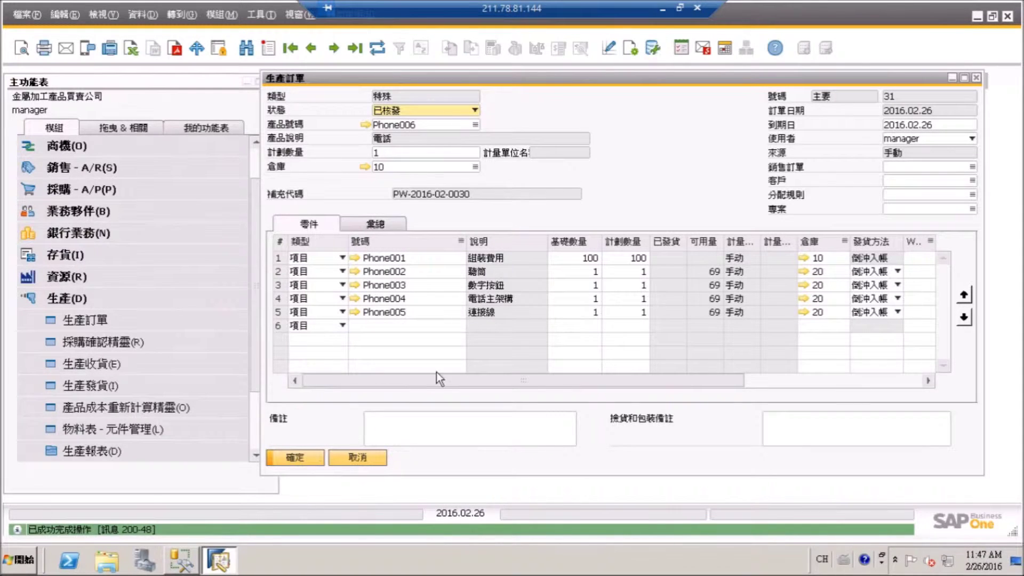
Step: Report completion (完成回報) of the released order by posting the production receipt for Phone006, and close both documents
right_click(624, 154)
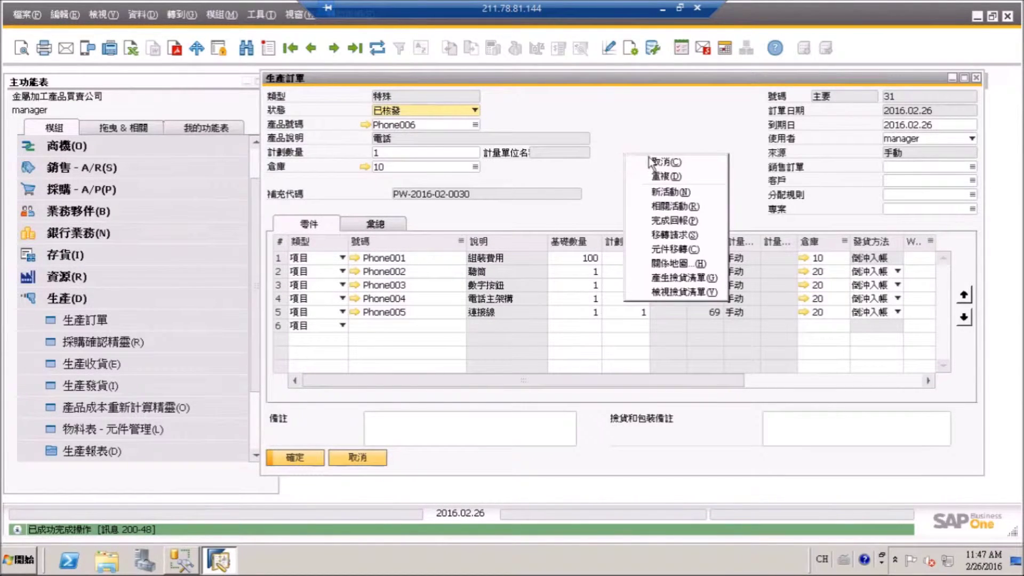
left_click(677, 220)
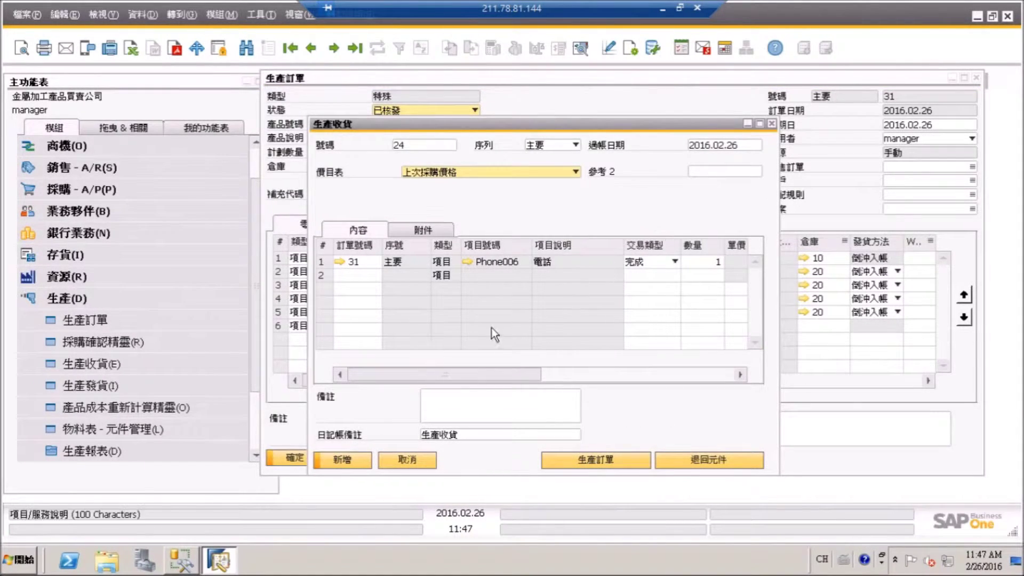
left_click_drag(408, 371, 645, 368)
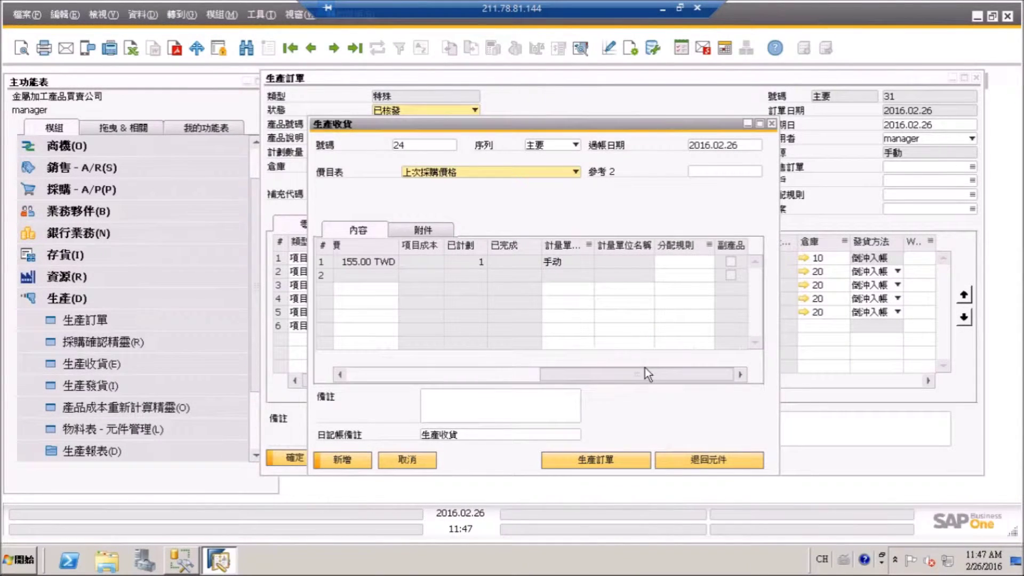
left_click(340, 459)
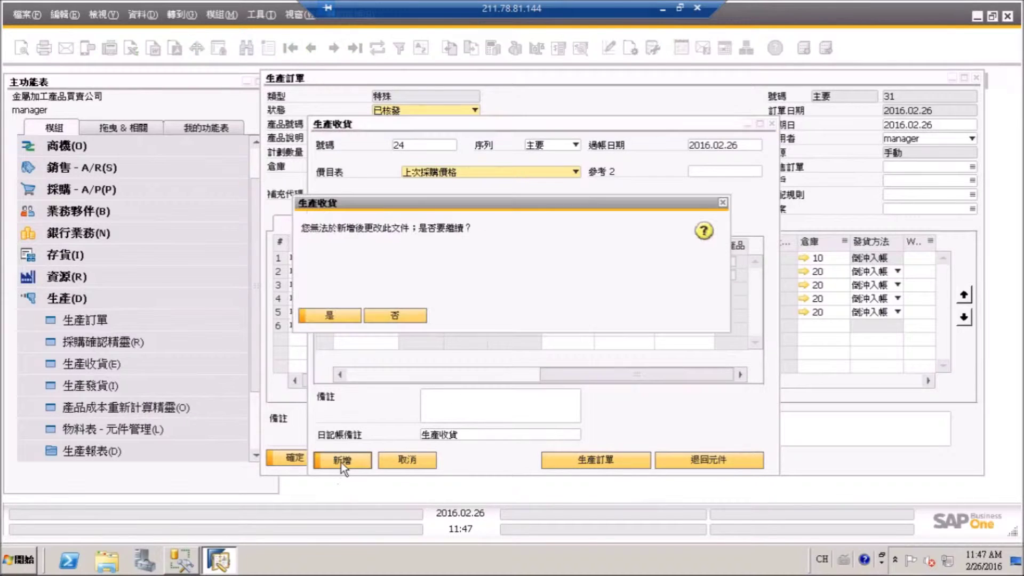
left_click(341, 317)
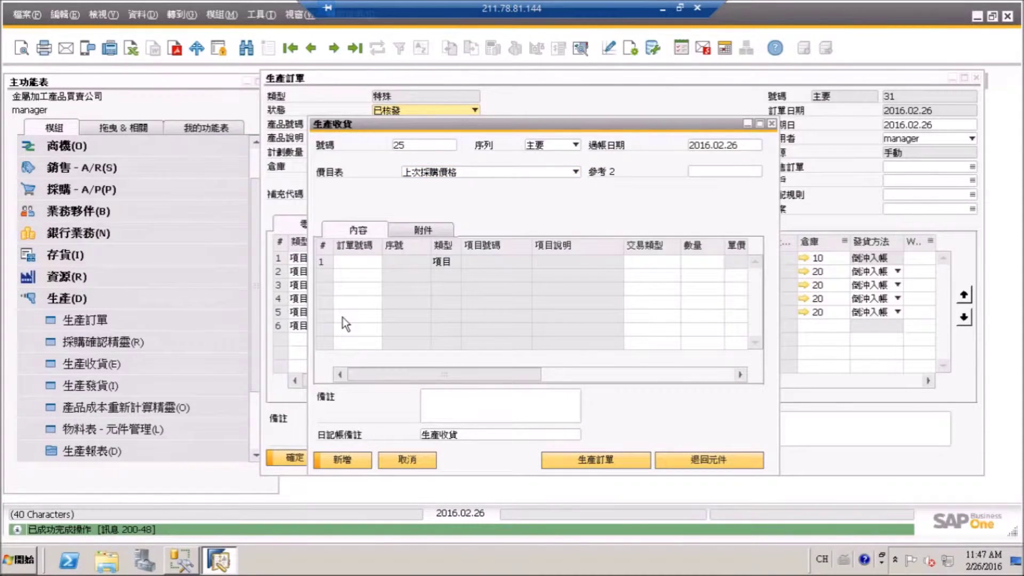
left_click(408, 460)
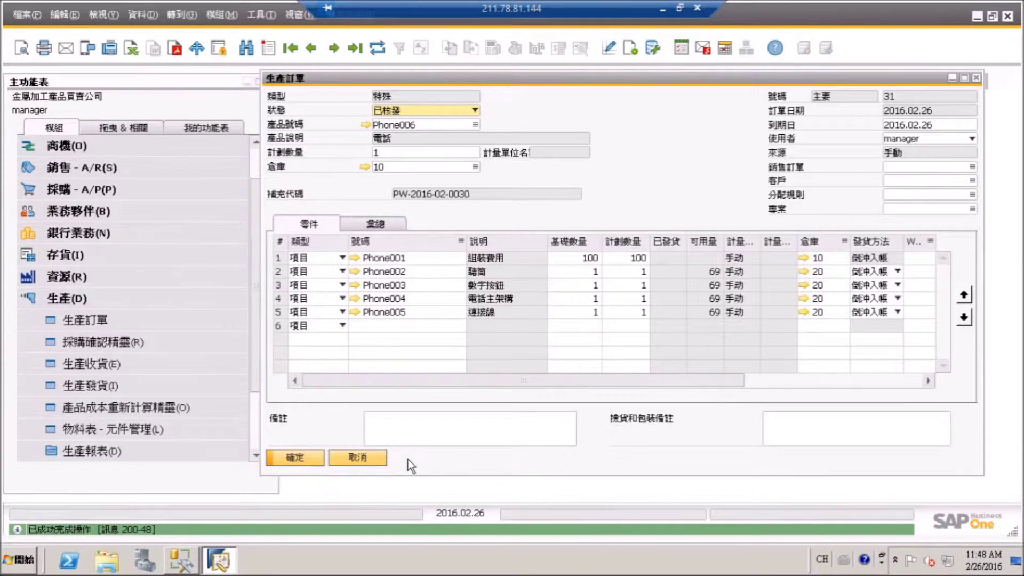
left_click(317, 457)
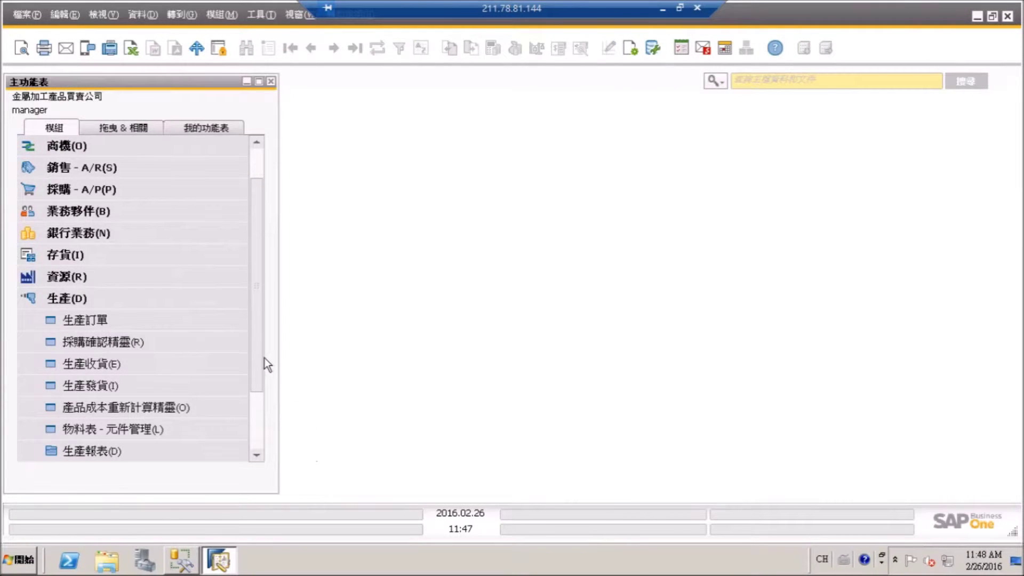
Step: Examine the latest journal entries (日記帳分錄) posted for the production issue and the production receipt
left_click_drag(264, 357, 258, 278)
left_click(144, 171)
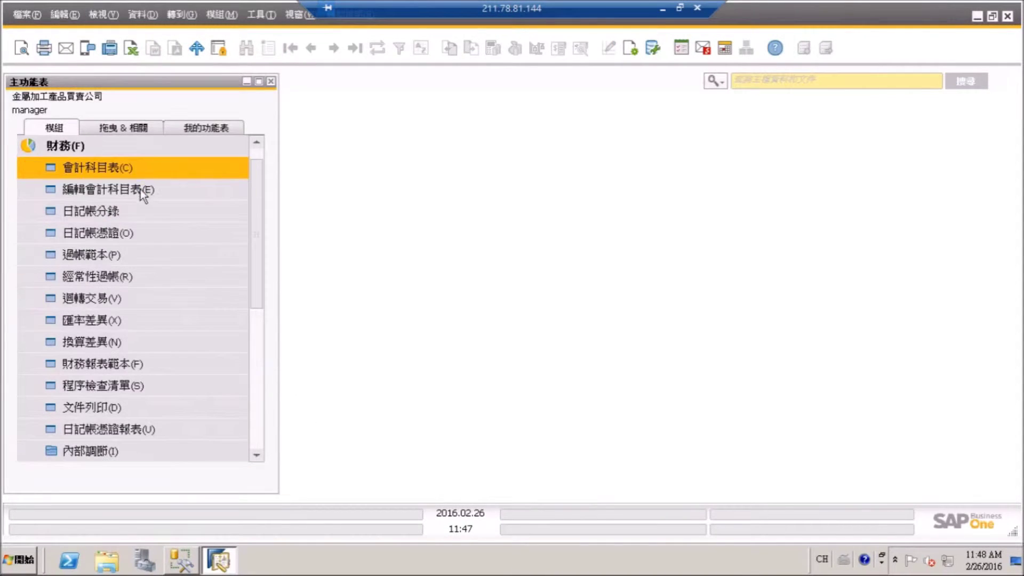
left_click(136, 209)
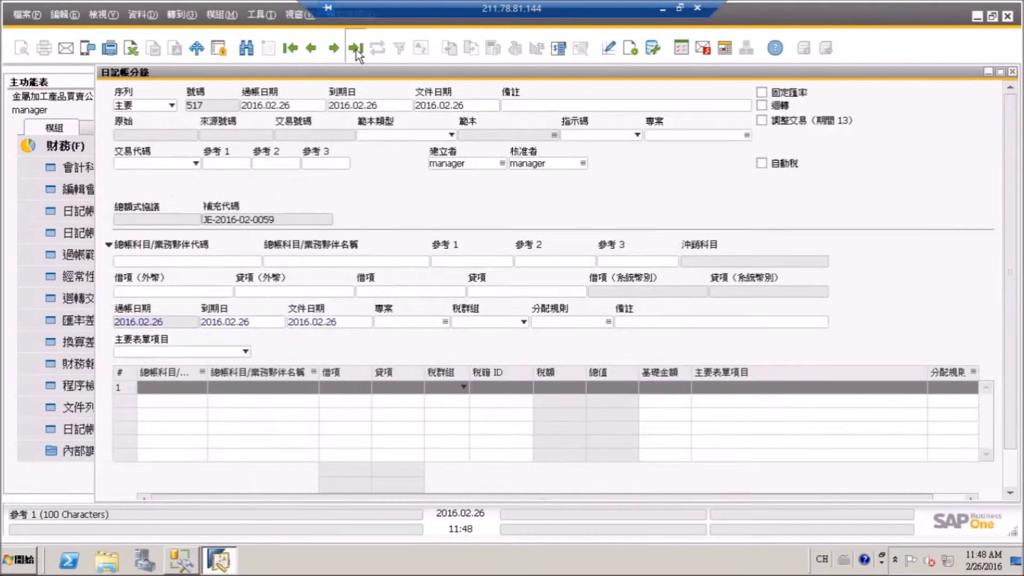
left_click(356, 49)
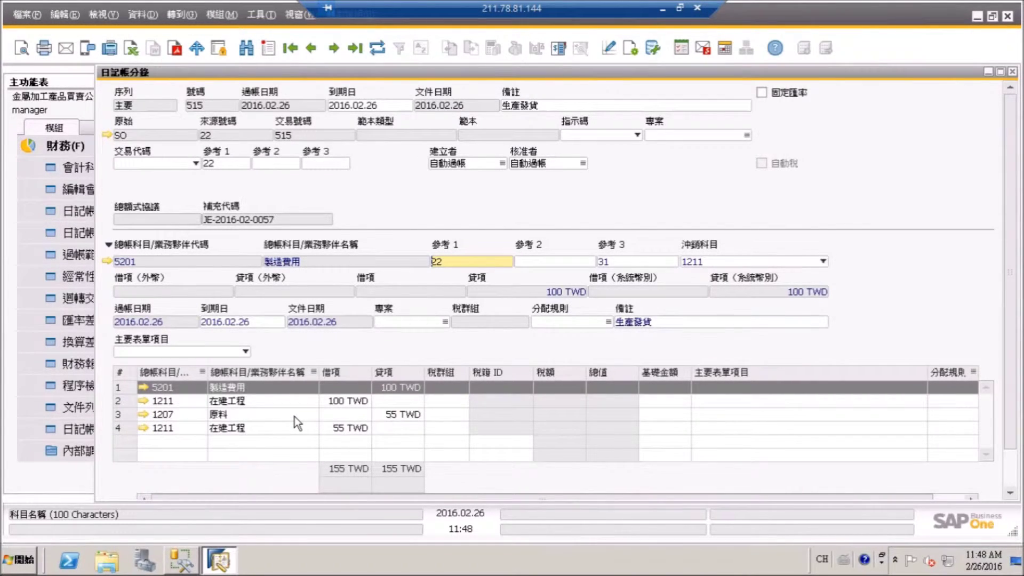
left_click(344, 48)
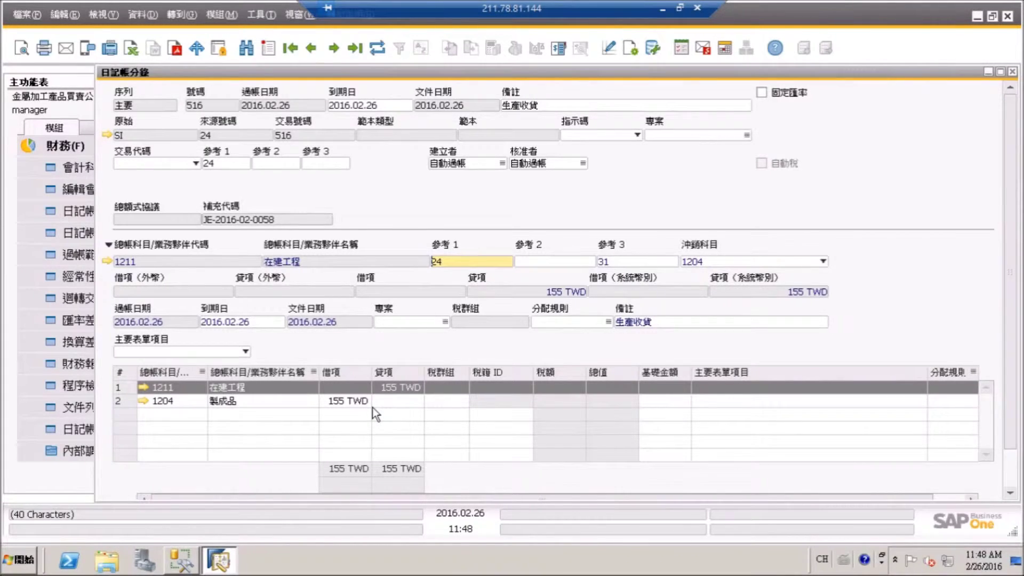
key("Escape")
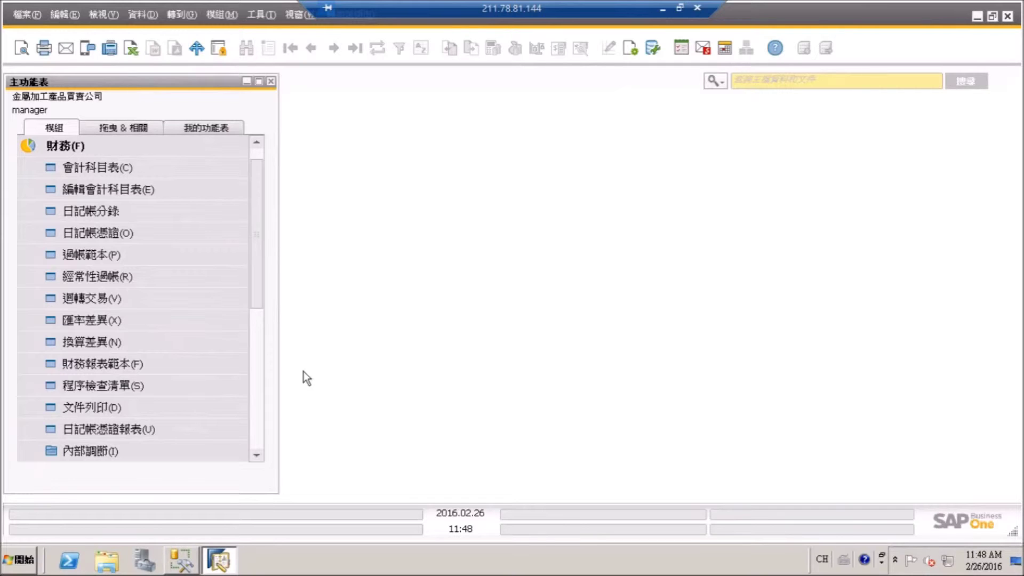
scroll(257, 250, "up", 1)
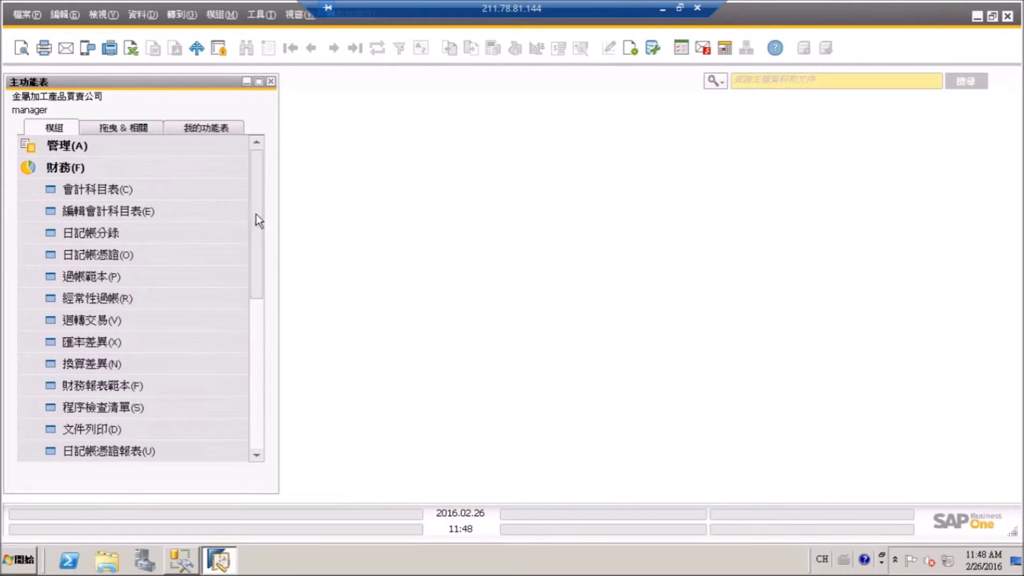
Step: Start a new A/P invoice (A/P 發票) for the supplier 朋德企業有限公司內湖一廠
left_click(228, 167)
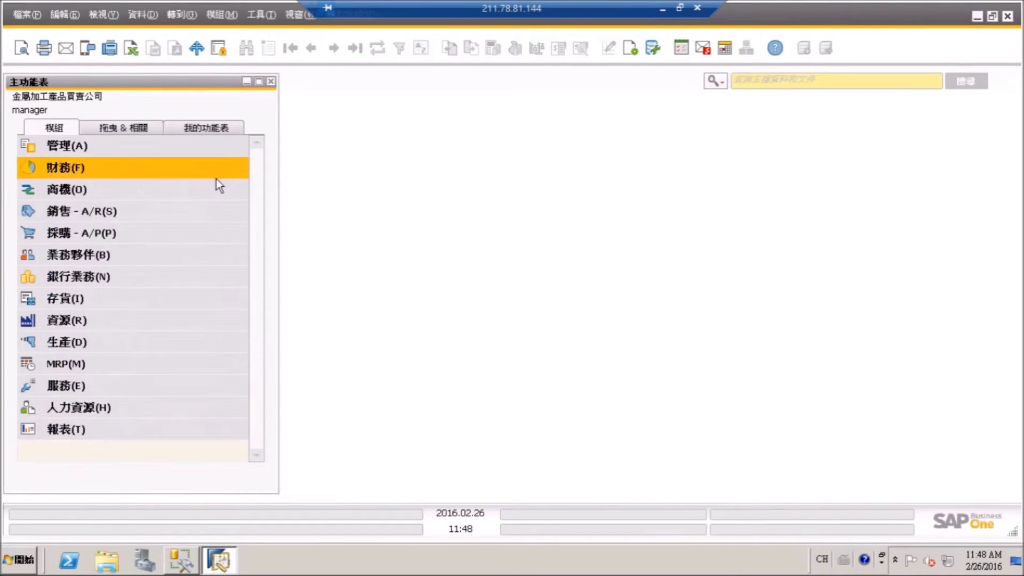
left_click(197, 232)
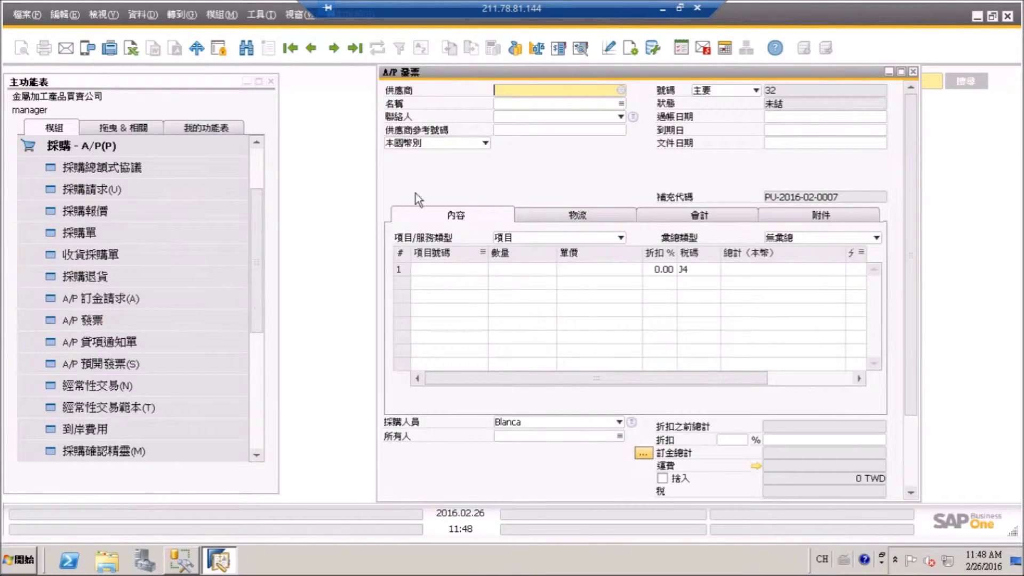
left_click(620, 89)
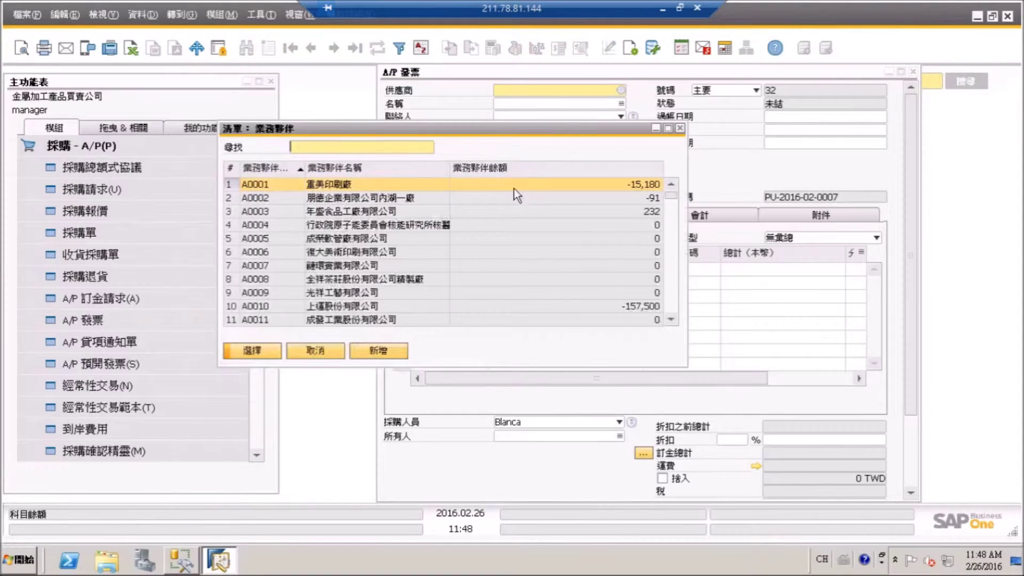
left_click(399, 200)
double_click(399, 200)
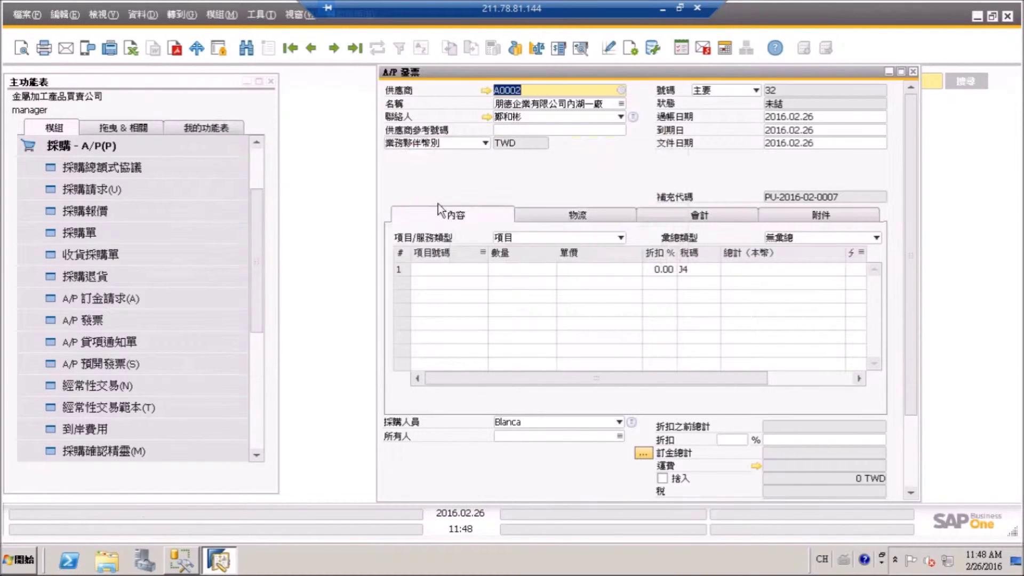
Step: Add the assembly cost item Phone001 to the invoice's first line with a quantity of 100
left_click(483, 270)
left_click(482, 269)
left_click_drag(747, 328, 753, 409)
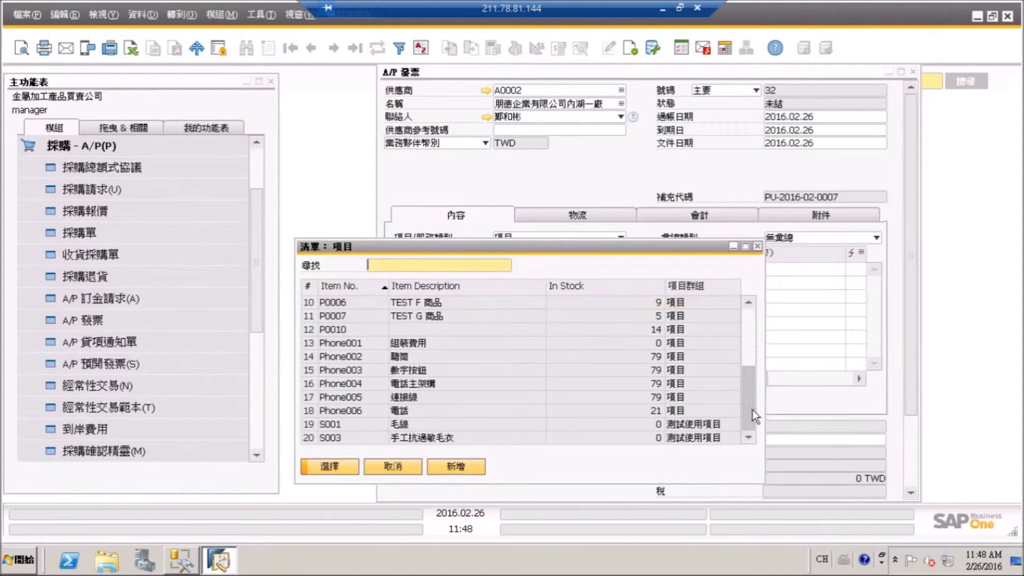
double_click(420, 343)
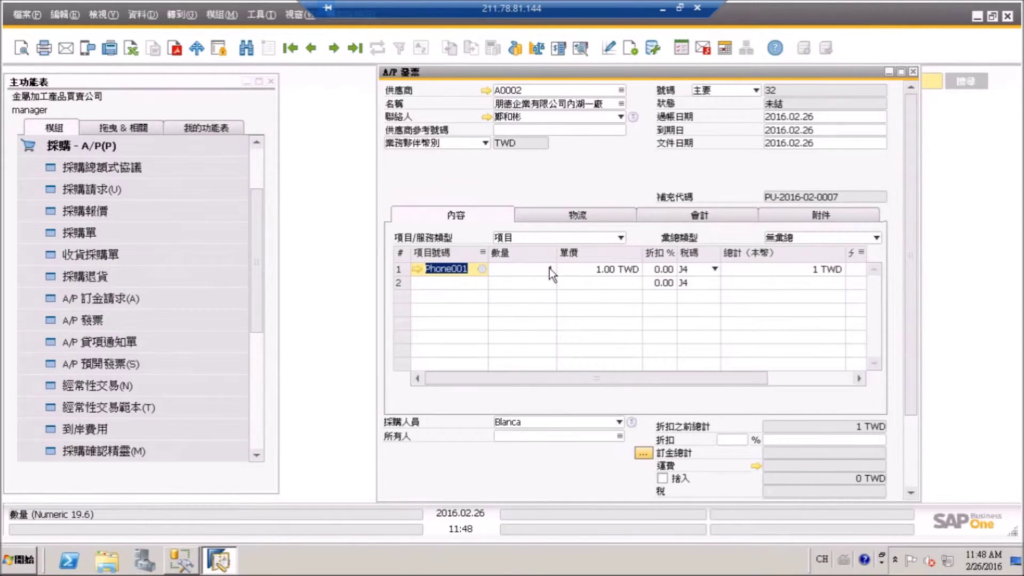
left_click(549, 267)
type("100")
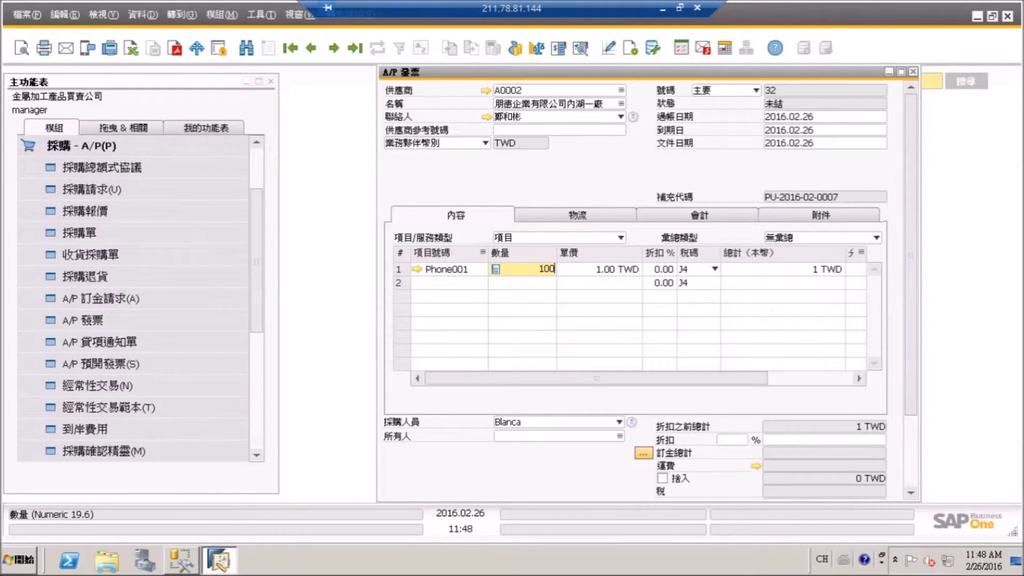
key("Tab")
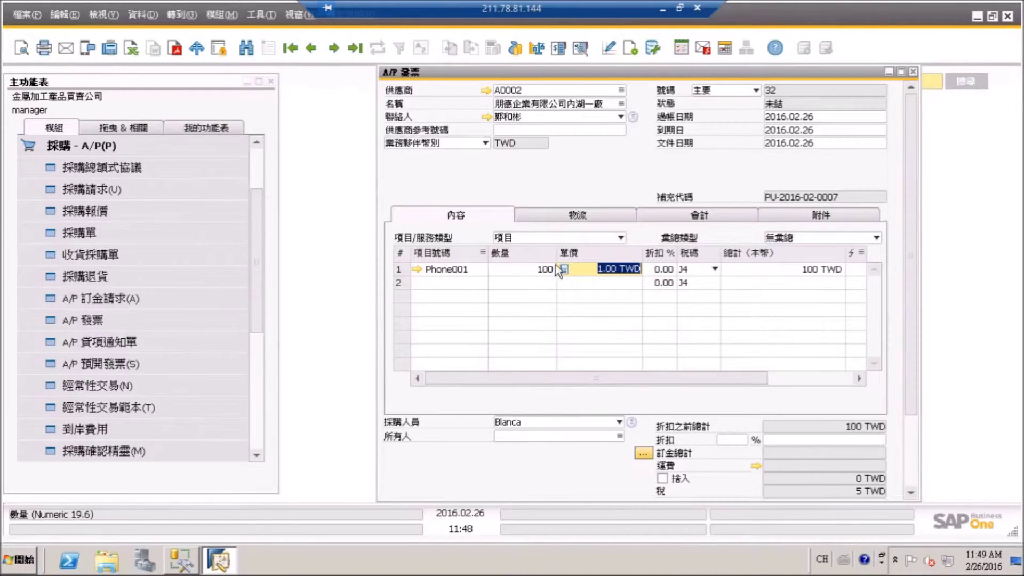
Step: Preview the journal entry (日記帳分錄預覽) that the A/P invoice would post, and close the preview
left_click_drag(917, 298, 914, 401)
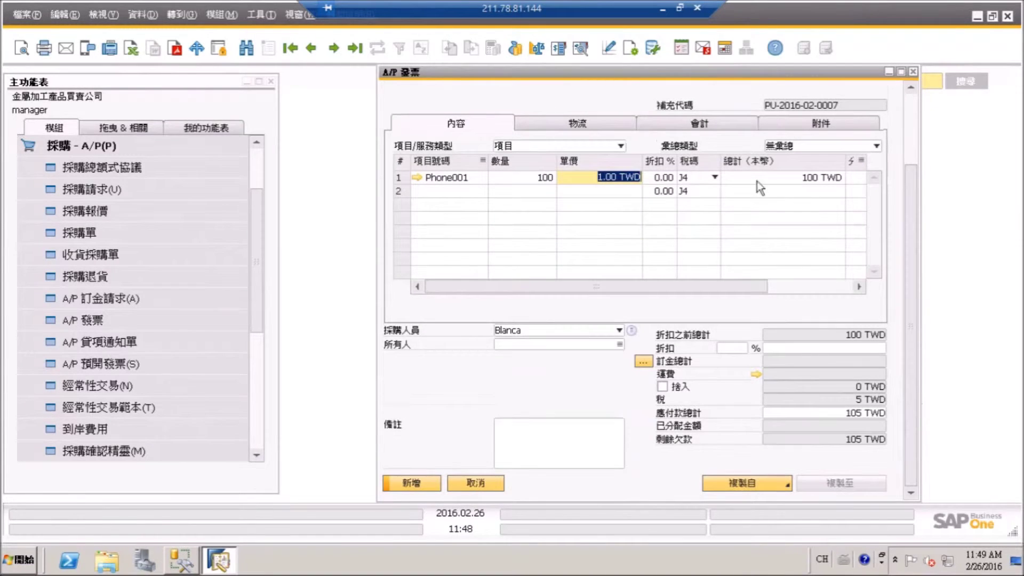
left_click(583, 49)
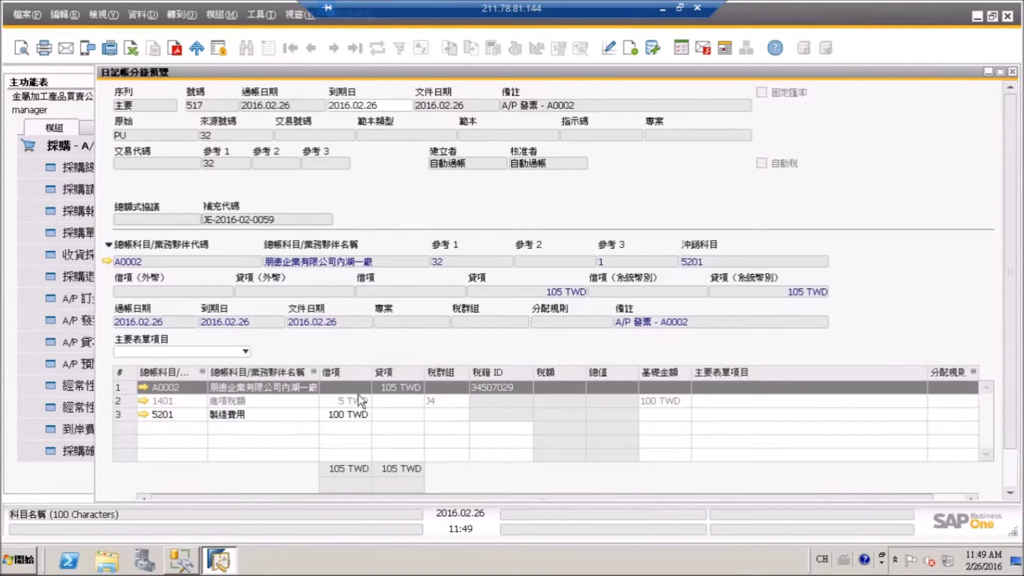
left_click(1011, 72)
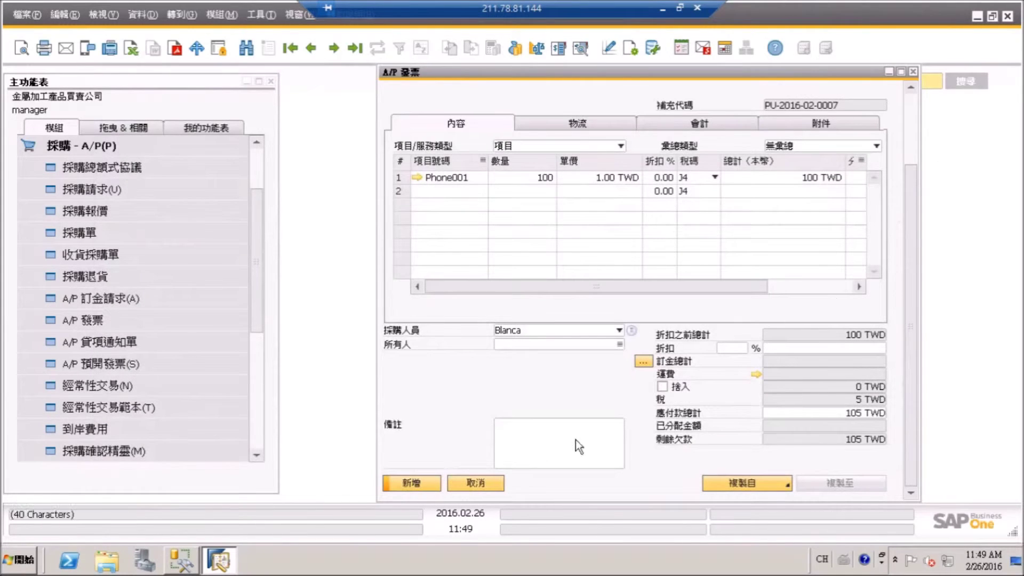
Step: Add the A/P invoice, accept that it cannot be changed, and close the invoice form
left_click(405, 484)
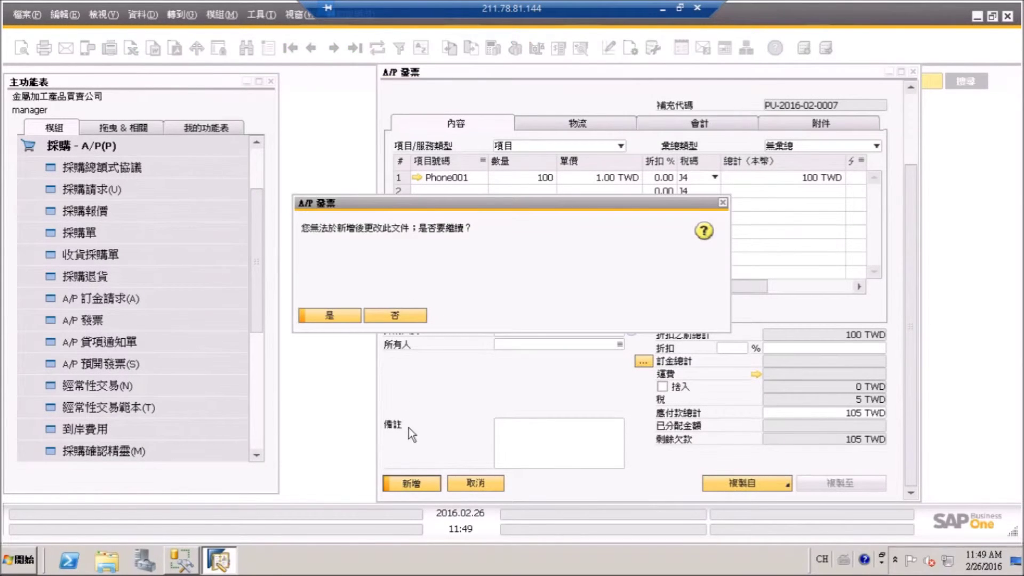
left_click(331, 315)
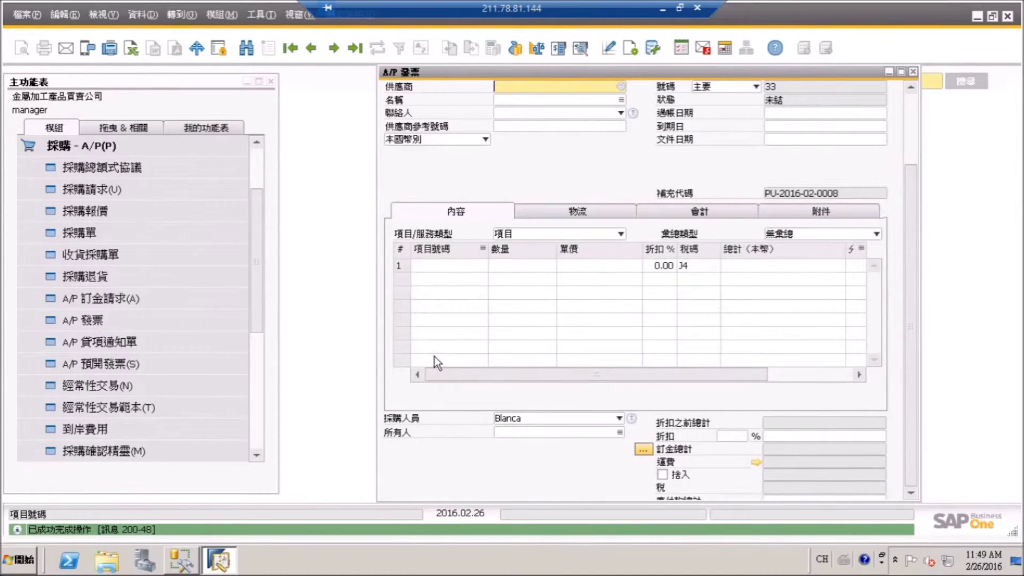
left_click(914, 71)
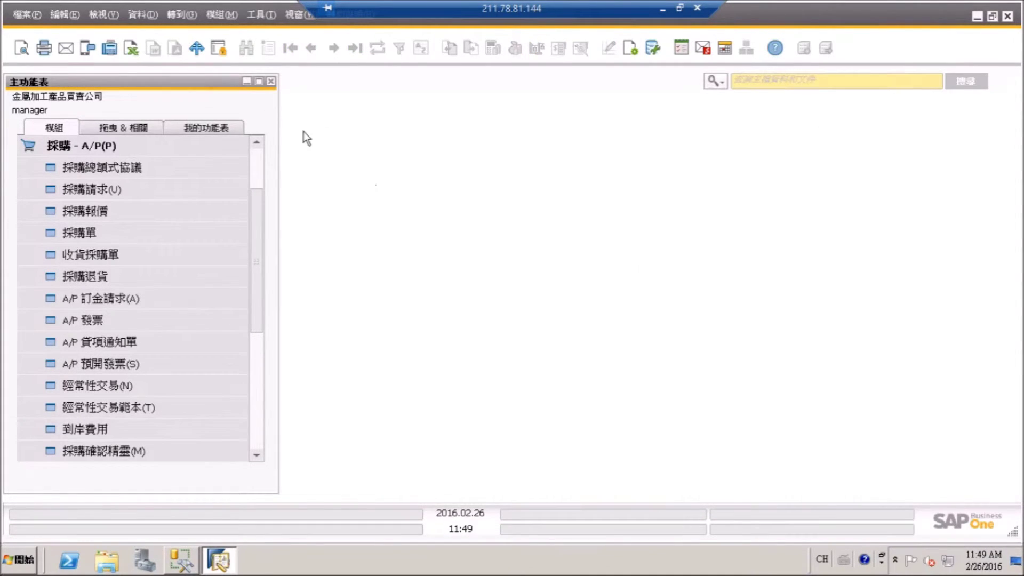
Step: Start a new journal entry (日記帳分錄) with the supplier 朋德企業有限公司內湖一廠 on the first line
left_click_drag(259, 214, 260, 149)
left_click(215, 163)
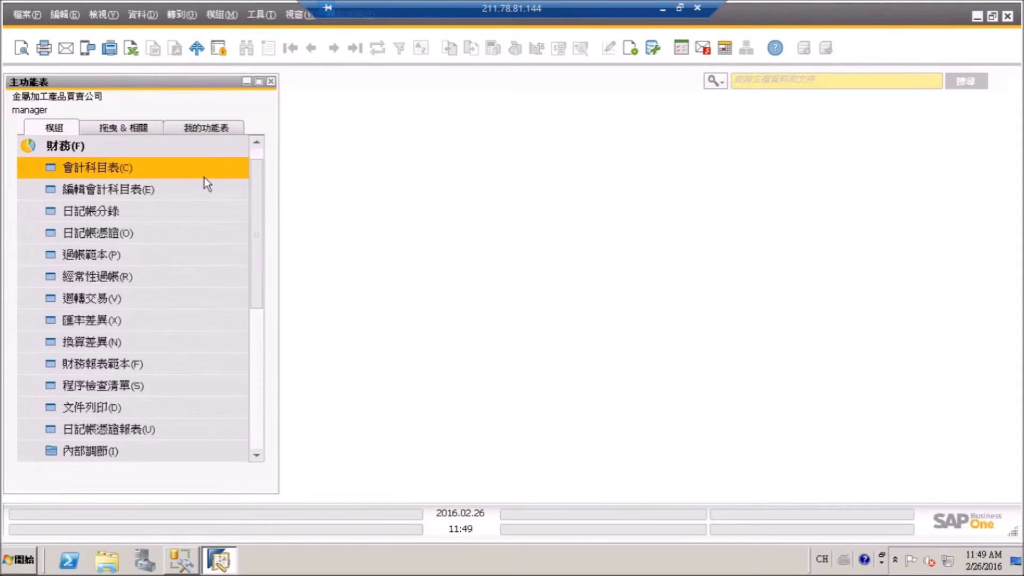
left_click(173, 213)
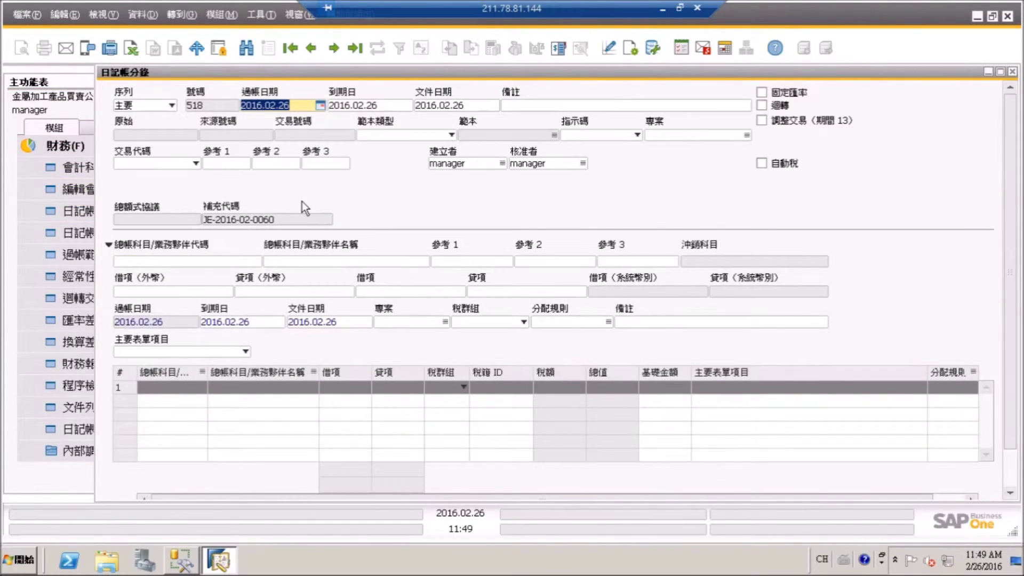
left_click(203, 392)
left_click(202, 388)
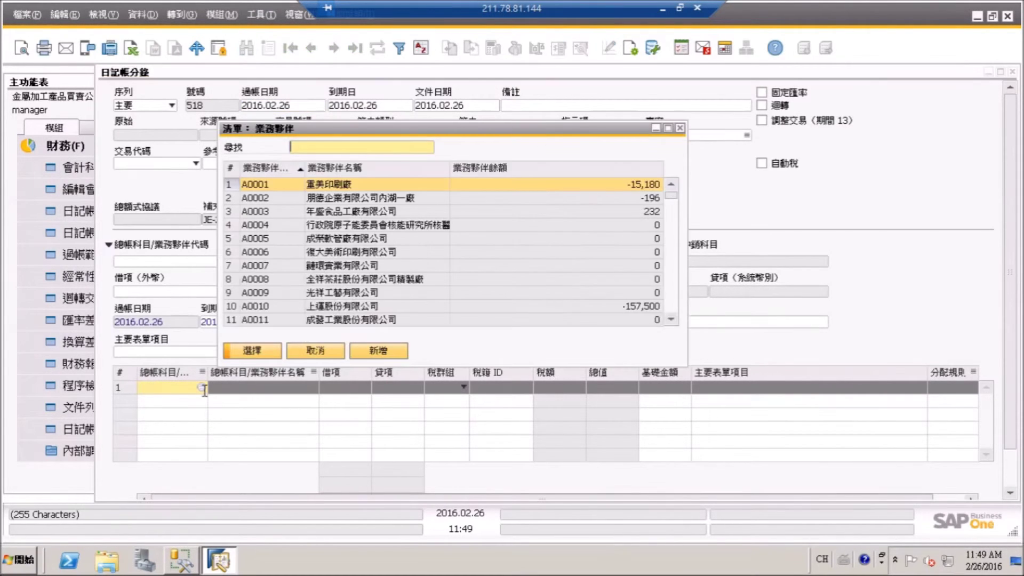
left_click(340, 198)
double_click(341, 199)
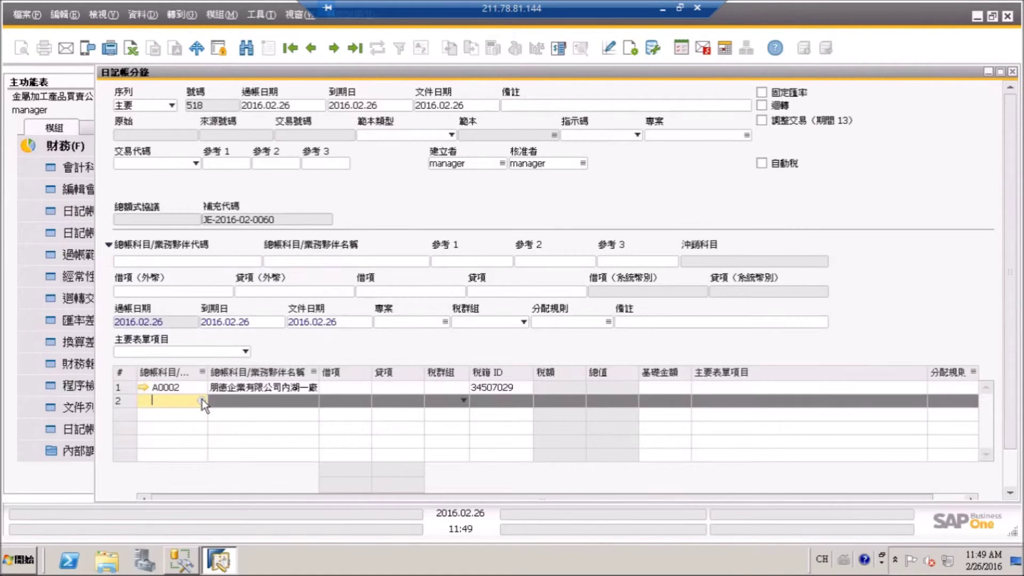
Step: Add ledger accounts 1401 進項稅額 and 5201 製造費用 as the second and third lines of the journal entry
left_click(202, 400)
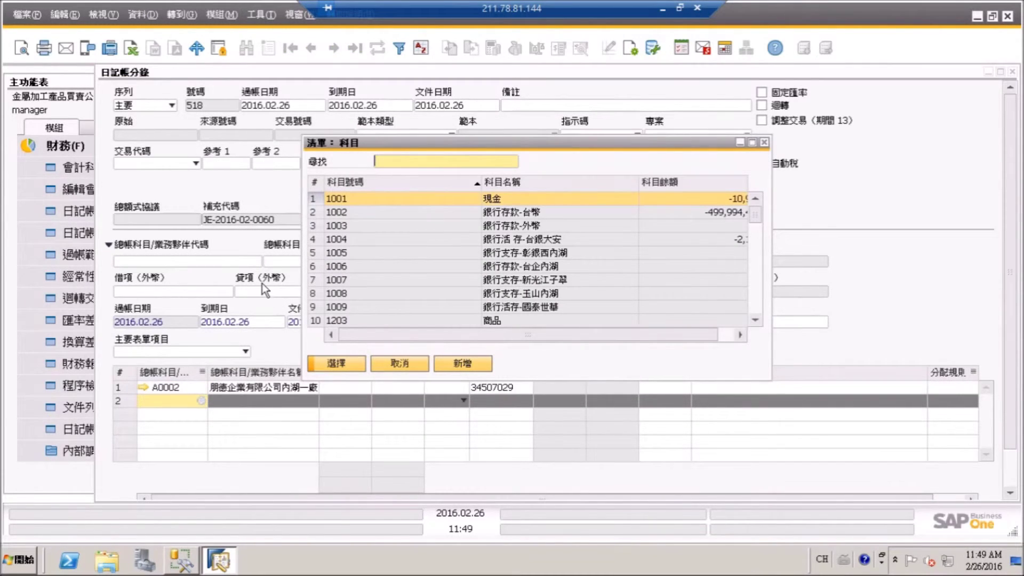
type("1401")
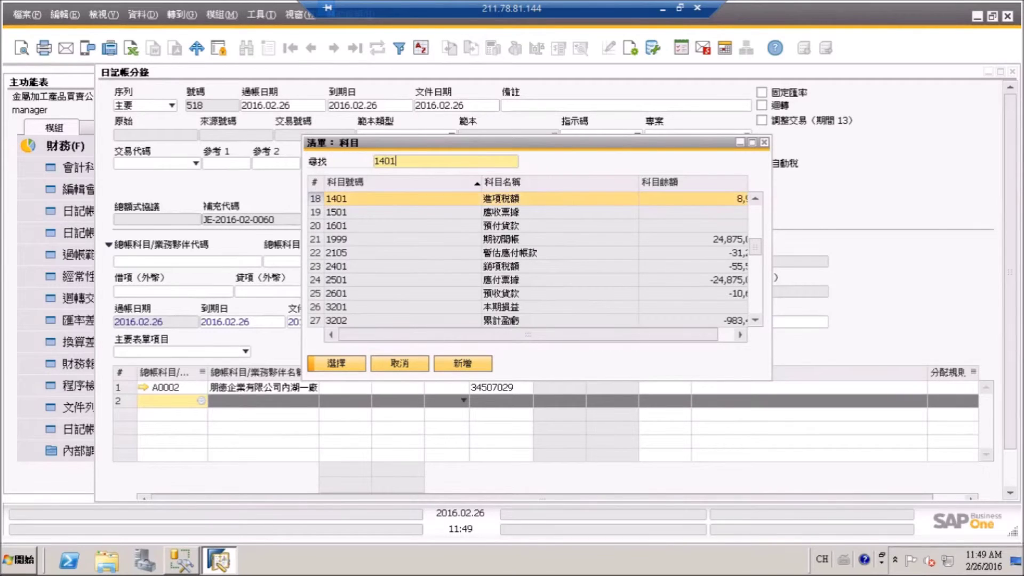
key("Return")
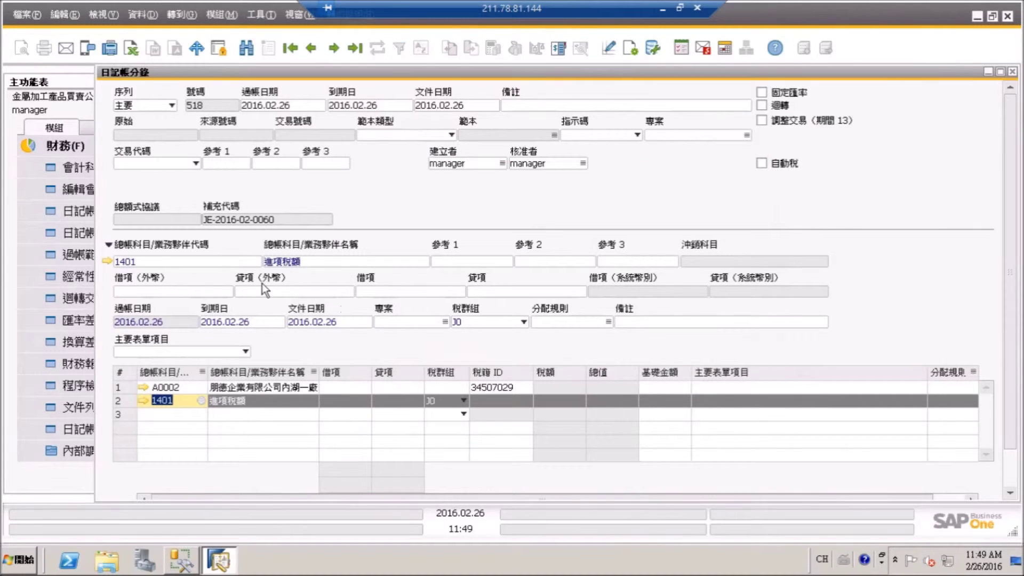
left_click(201, 415)
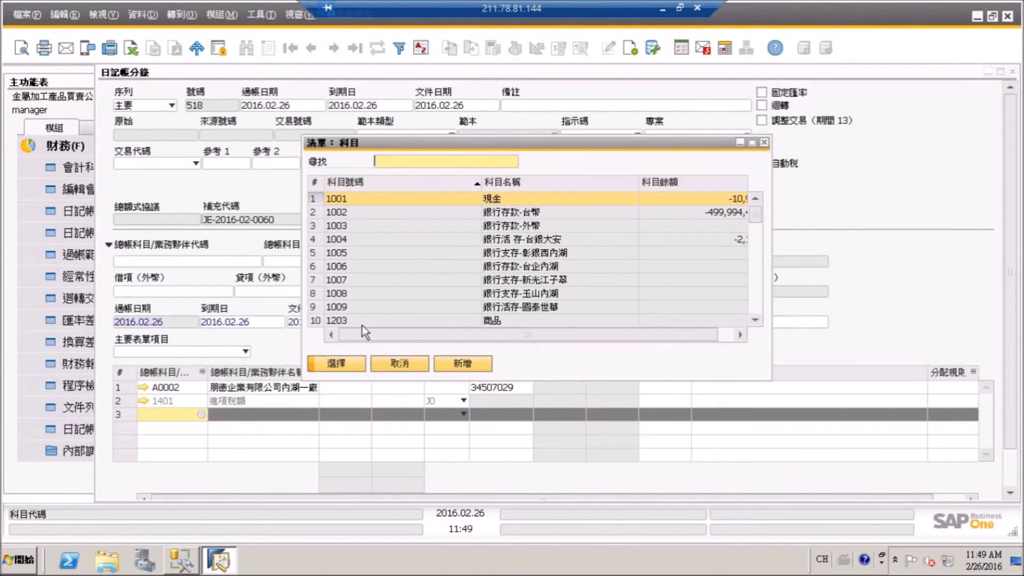
type("5201")
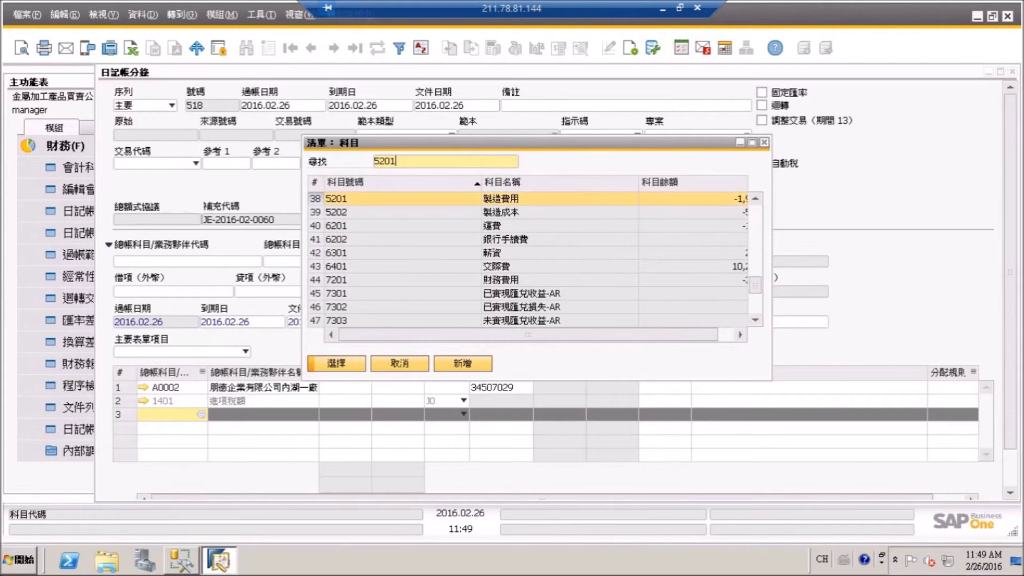
left_click(337, 363)
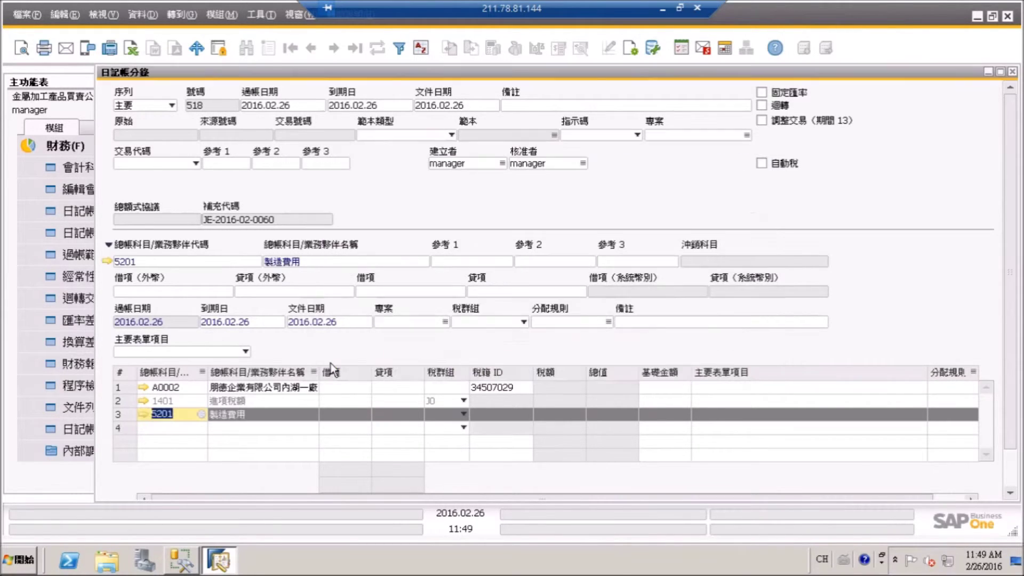
Step: Debit 100 TWD to 5201 製造費用 and 5 TWD to 1401 進項稅額, and credit 105 TWD to the supplier line
left_click(347, 411)
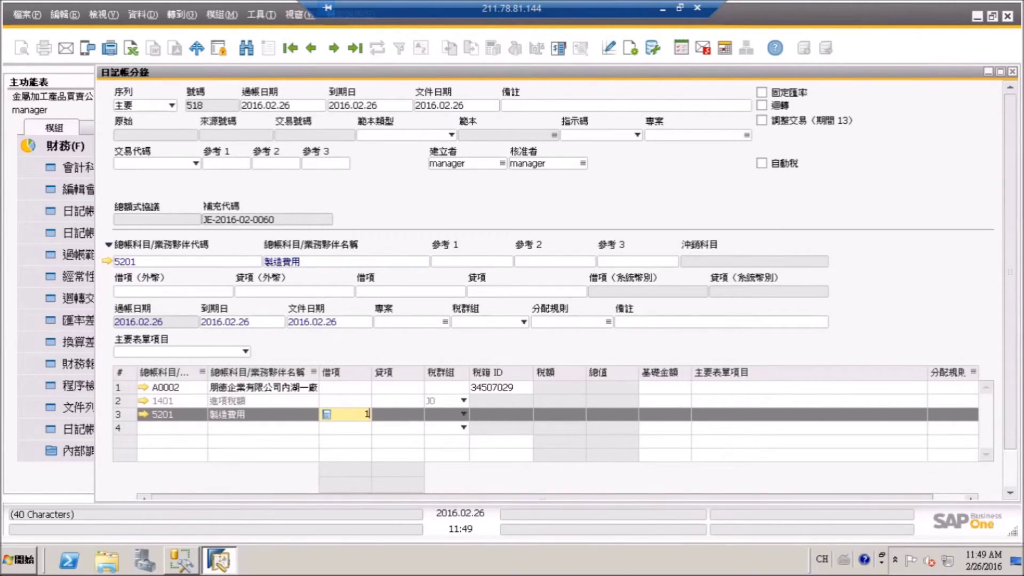
type("100")
left_click(356, 401)
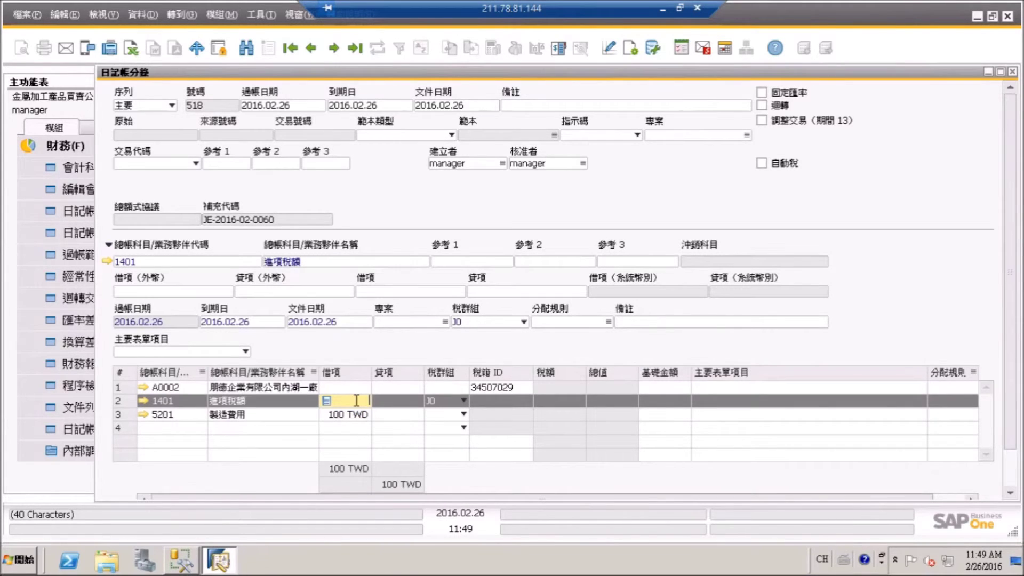
type("5")
key("Tab")
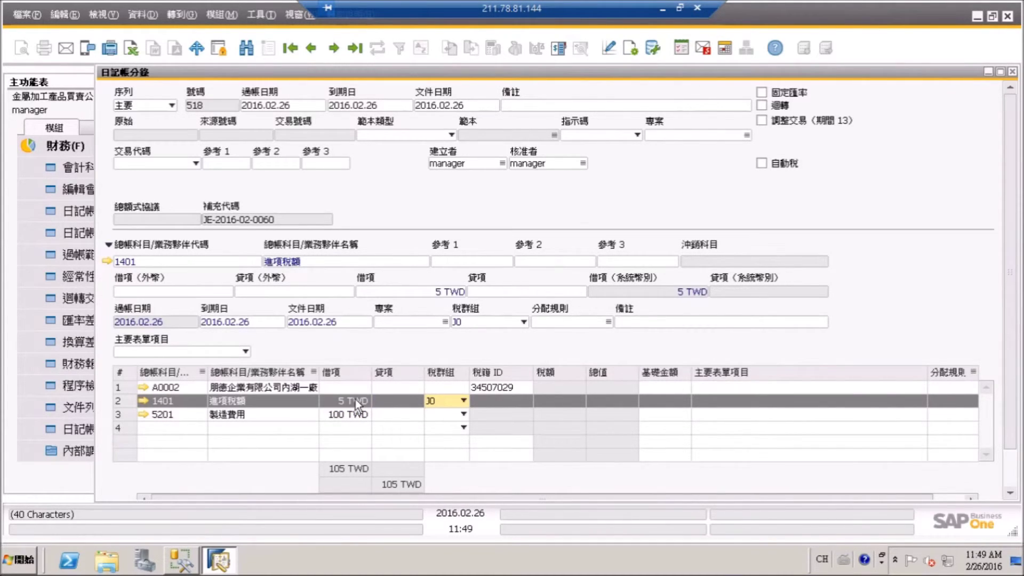
left_click(410, 388)
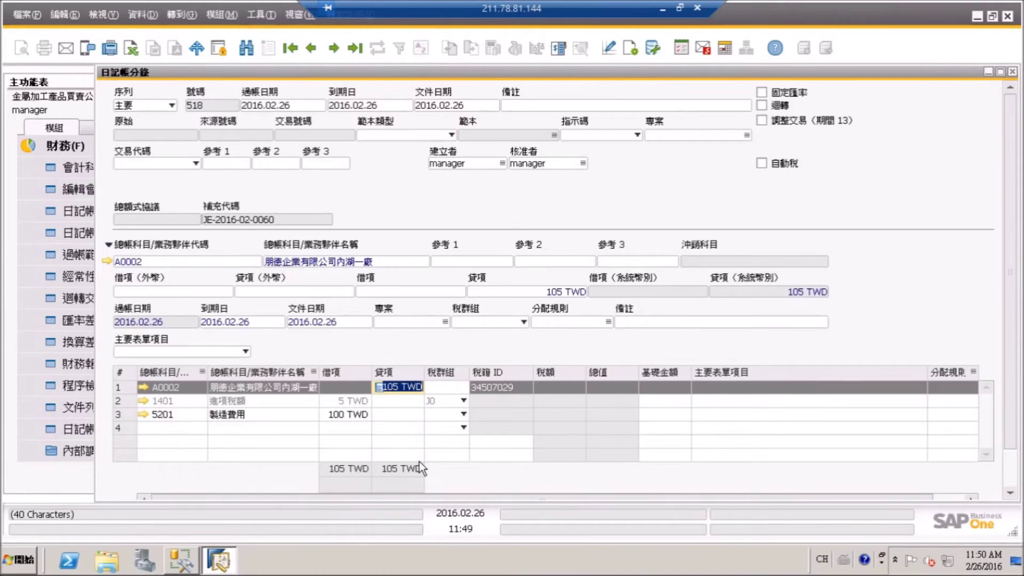
Step: Add the completed manual journal entry and close the journal entry form
scroll(1018, 368, "down", 2)
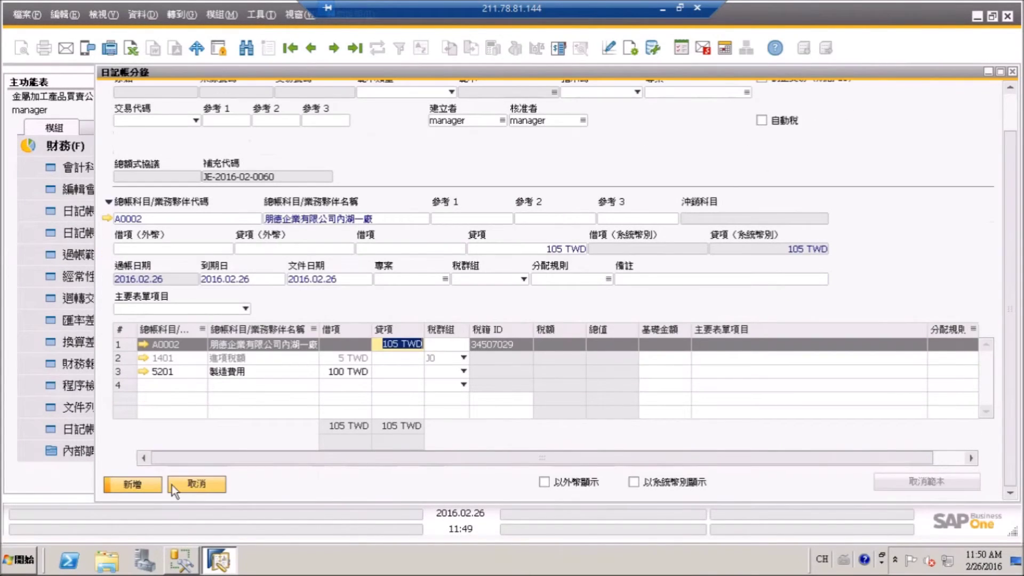
left_click(146, 487)
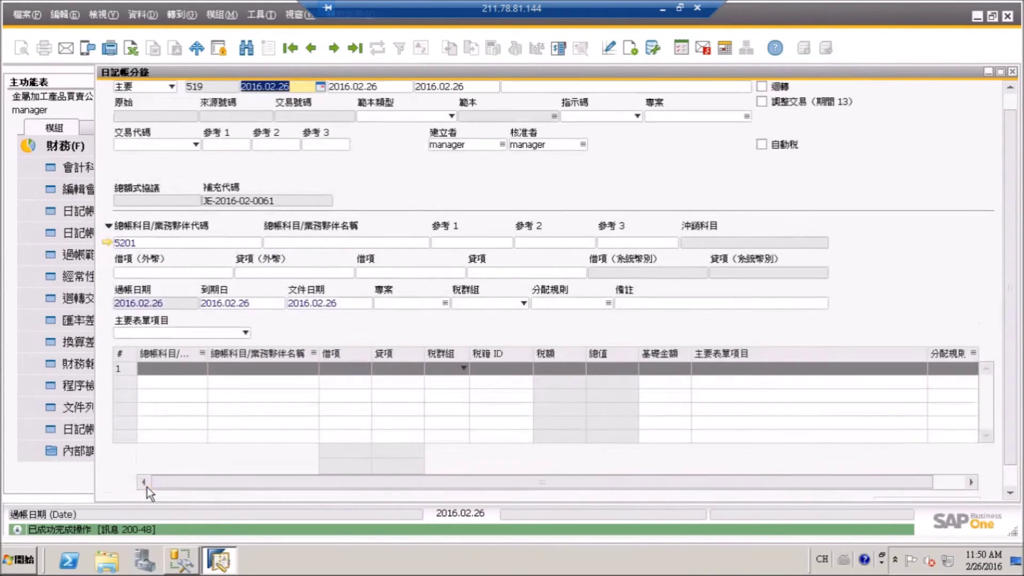
left_click(1012, 72)
Step: Open a new outgoing payment (付款) from the banking module and set its payee type to 科目
left_click_drag(259, 221, 267, 448)
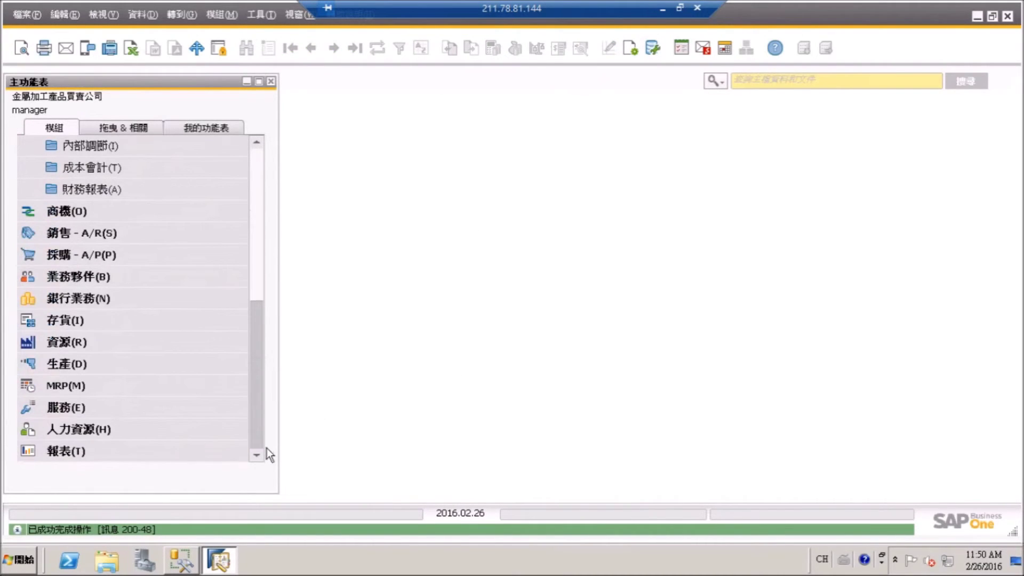
left_click(135, 302)
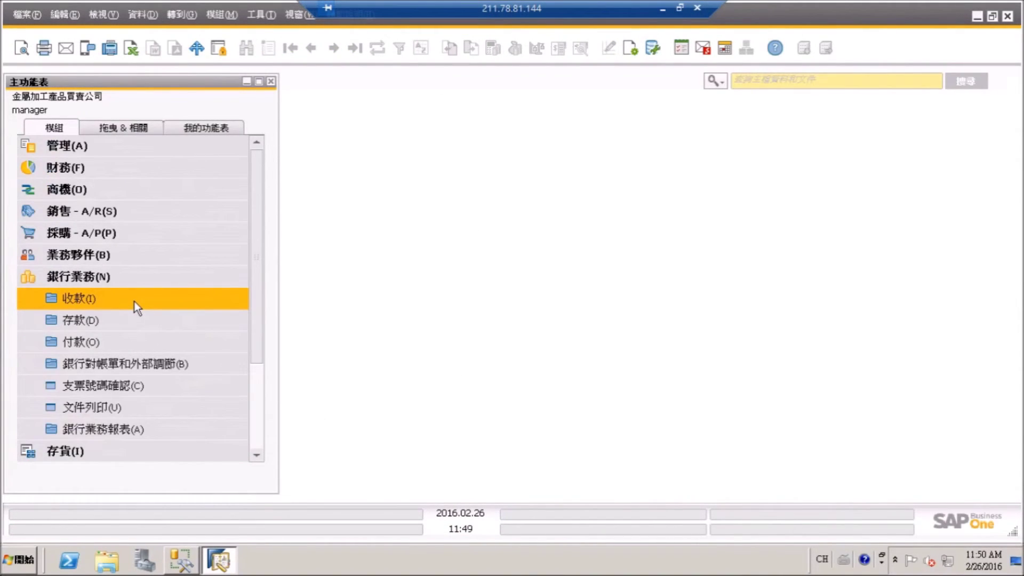
left_click(127, 342)
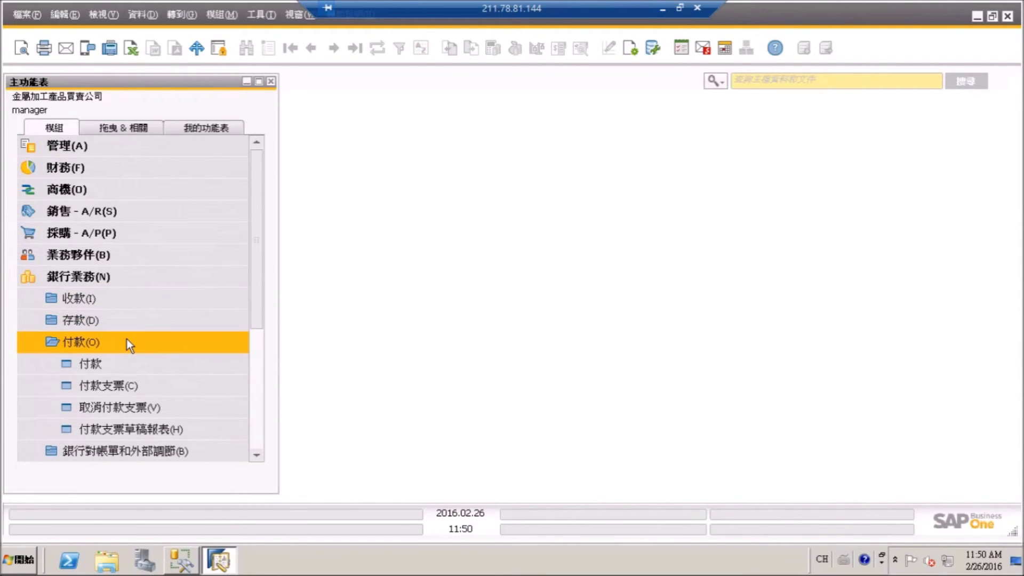
left_click(126, 365)
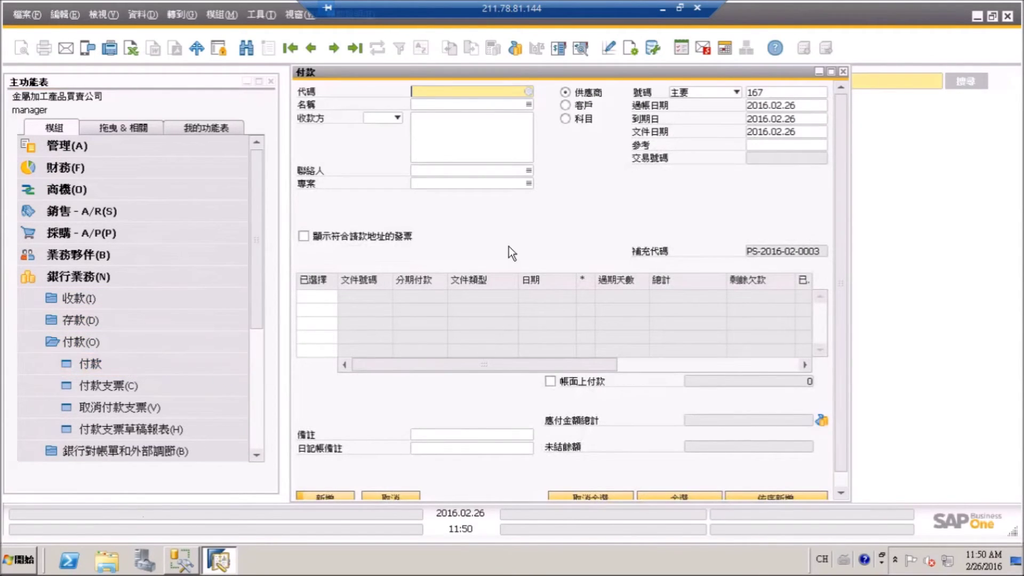
left_click(569, 119)
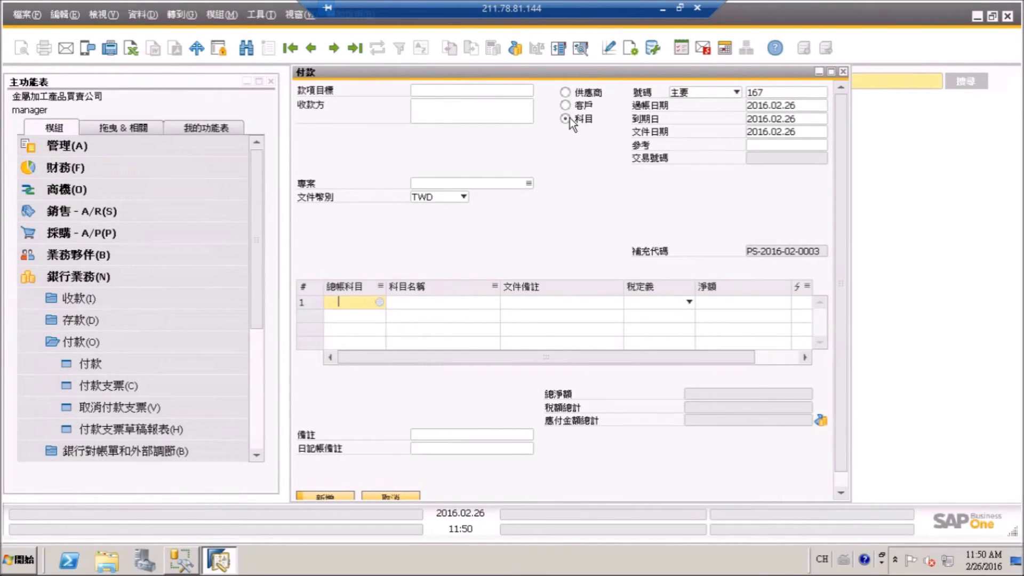
Step: Find account 5201 製造費用 in the account list and set it as the payment's first line
left_click(381, 302)
type("5")
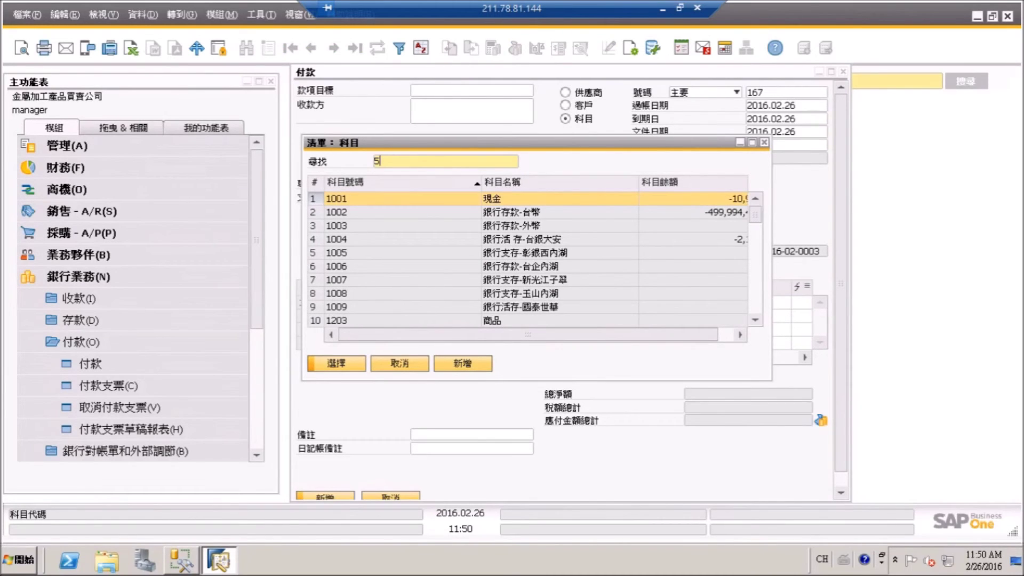
type("201")
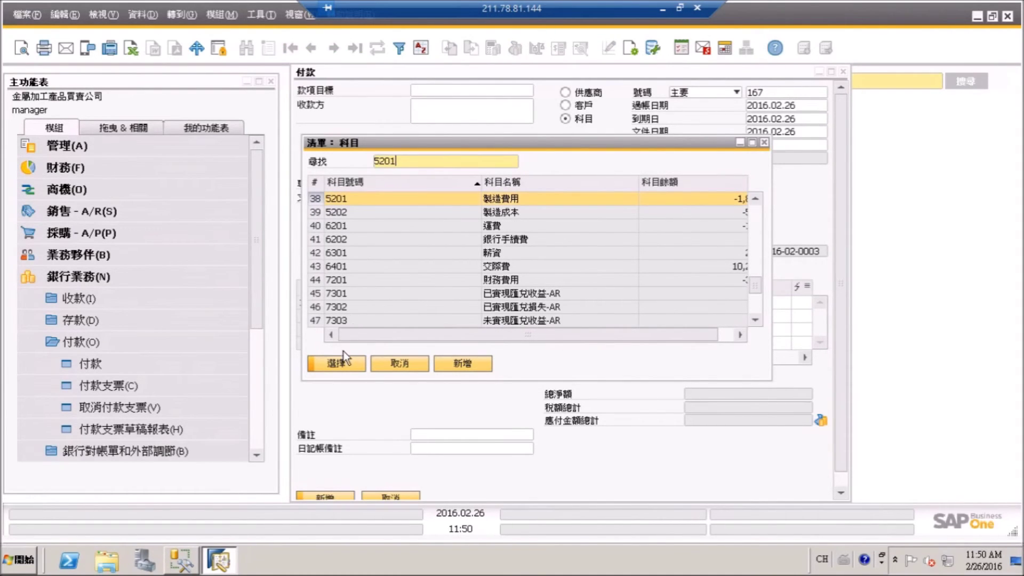
left_click(344, 363)
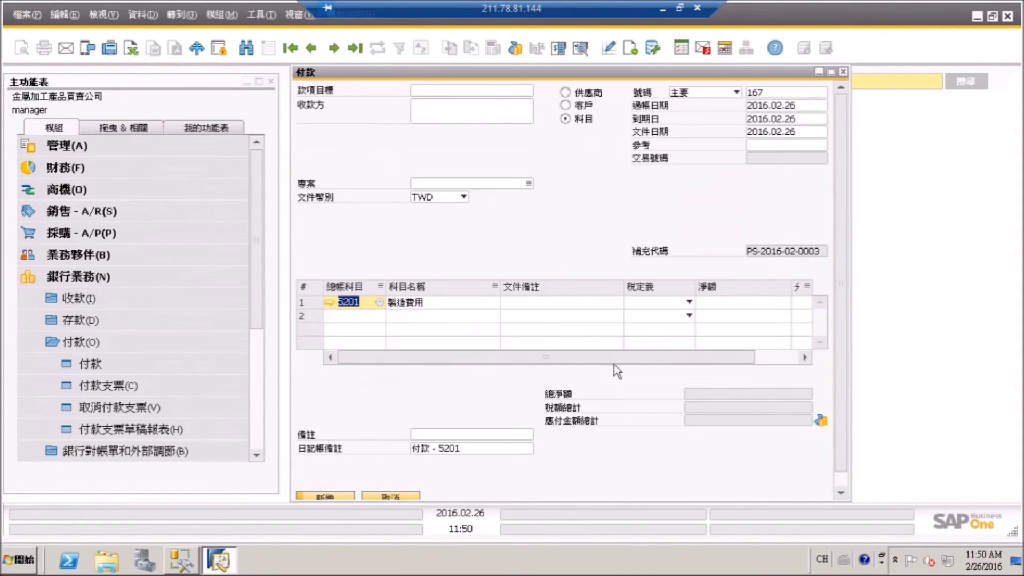
Step: Set the 製造費用 line's tax definition to J4 and its net amount to 100 TWD
left_click(689, 303)
left_click(689, 354)
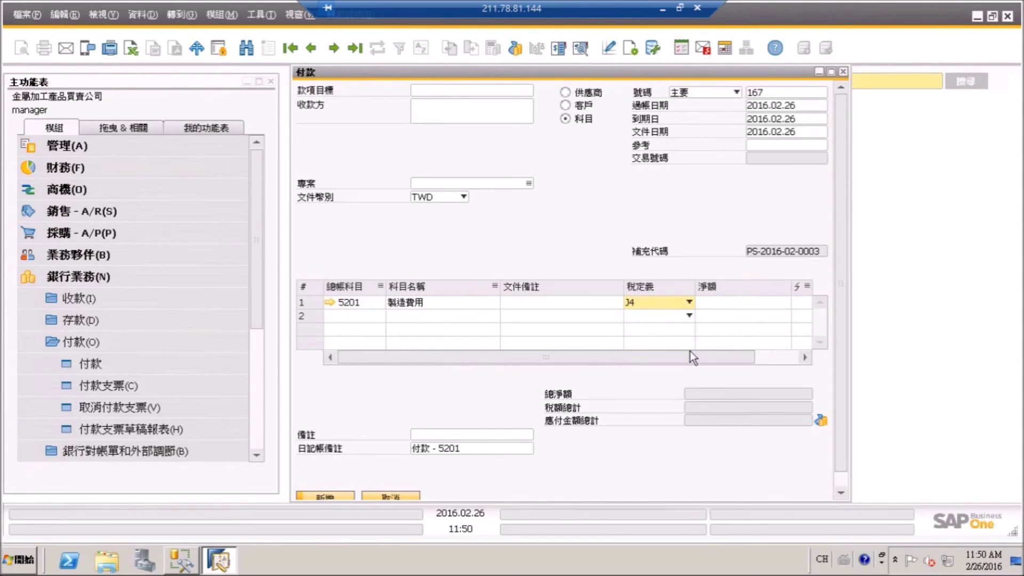
left_click(717, 303)
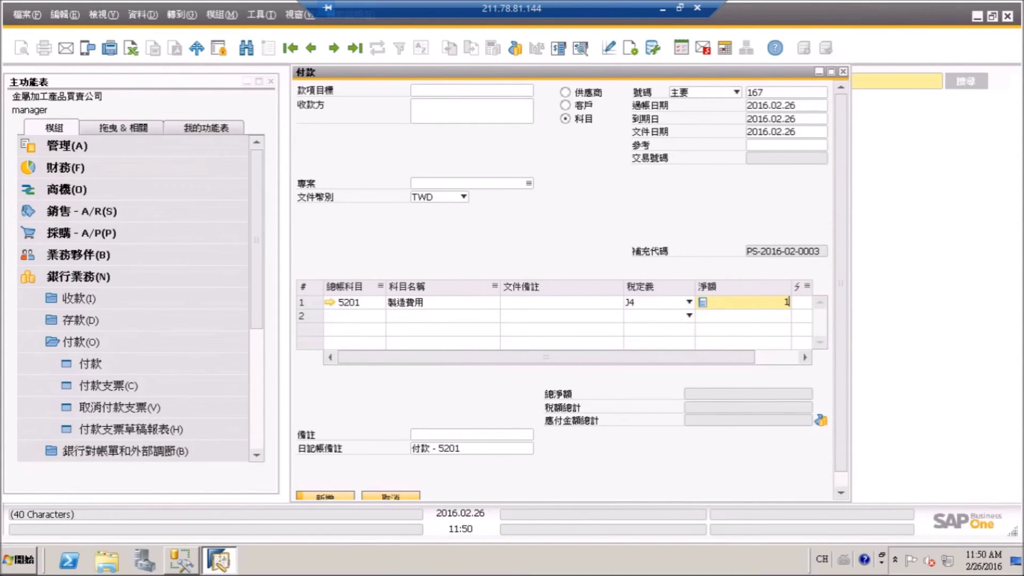
type("100")
key("Tab")
key("Tab")
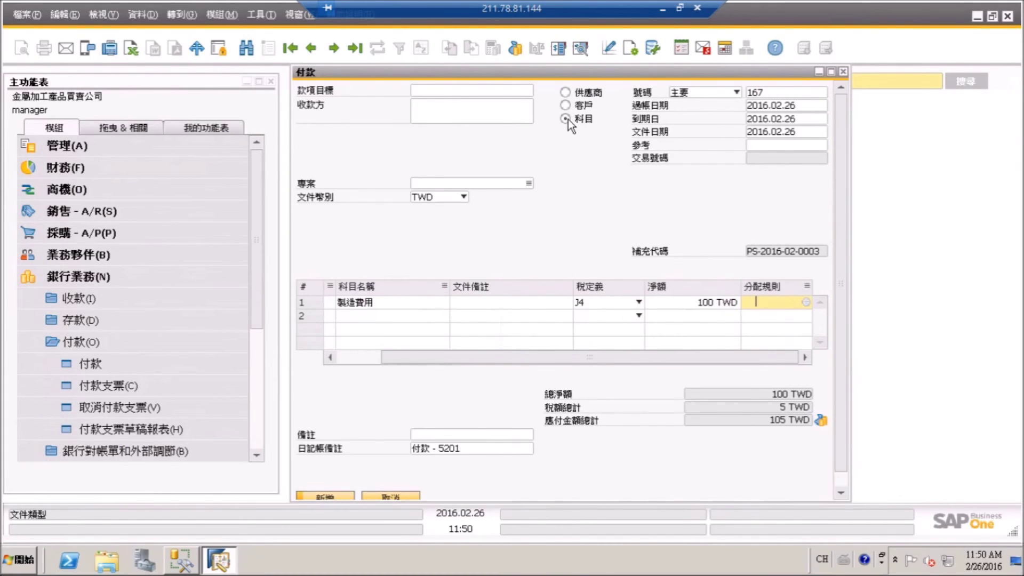